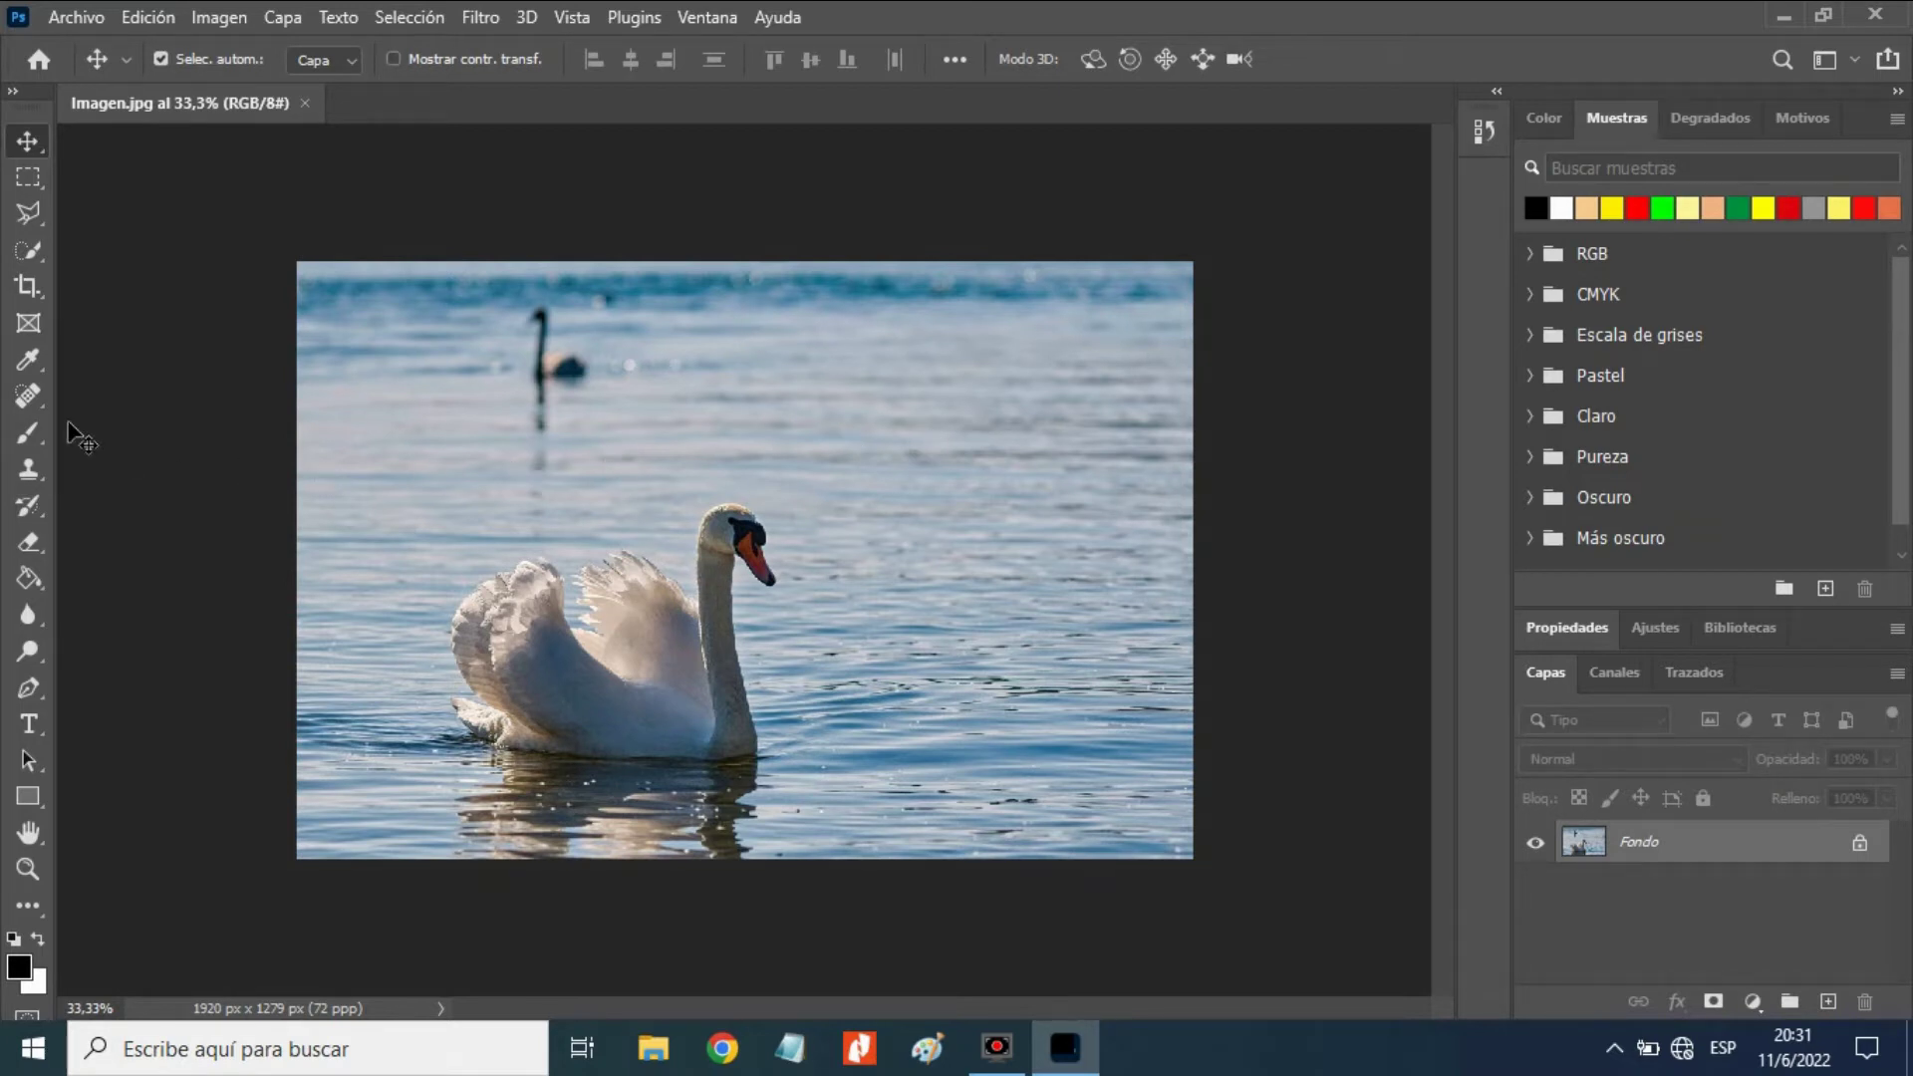
# Step: Select the Brush tool (Pincel) from the left toolbar
pyautogui.click(30, 431)
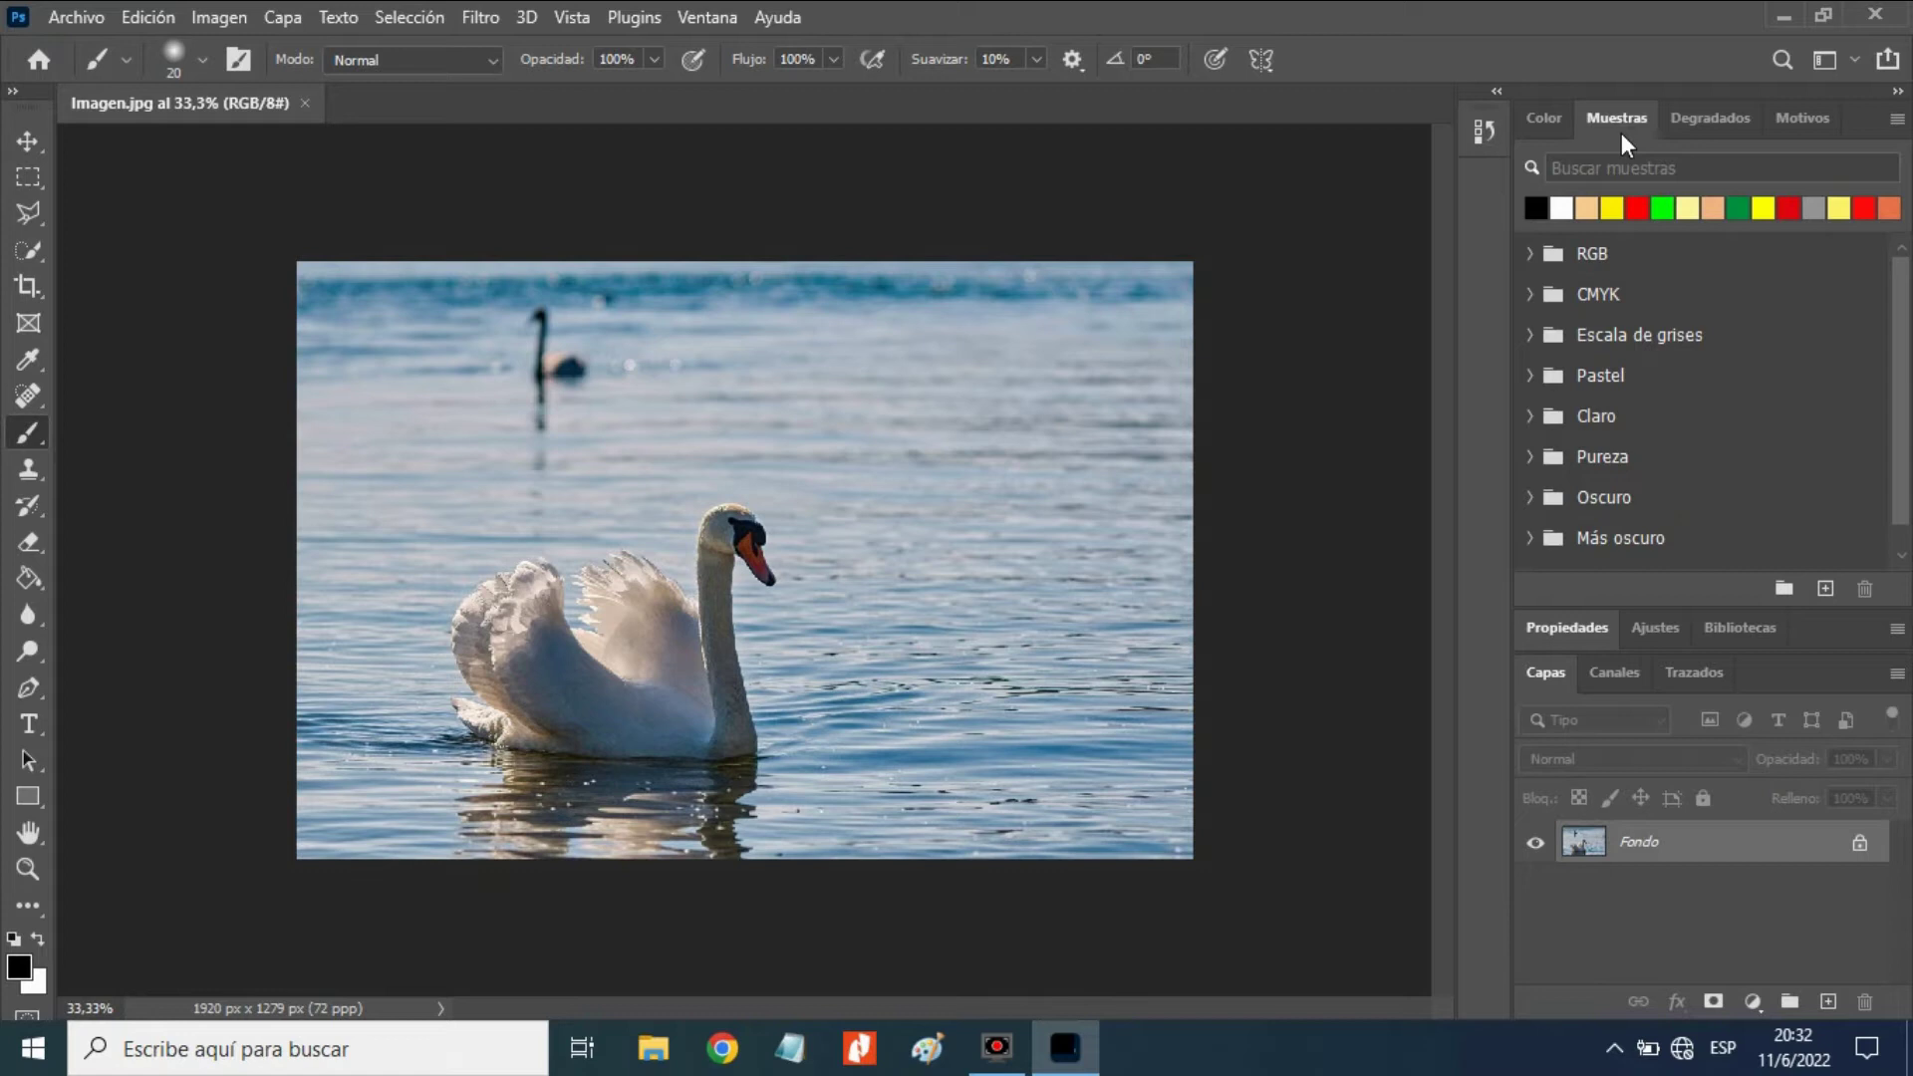
# Step: Paint a straight yellow line across the water beside the swan
pyautogui.click(1613, 206)
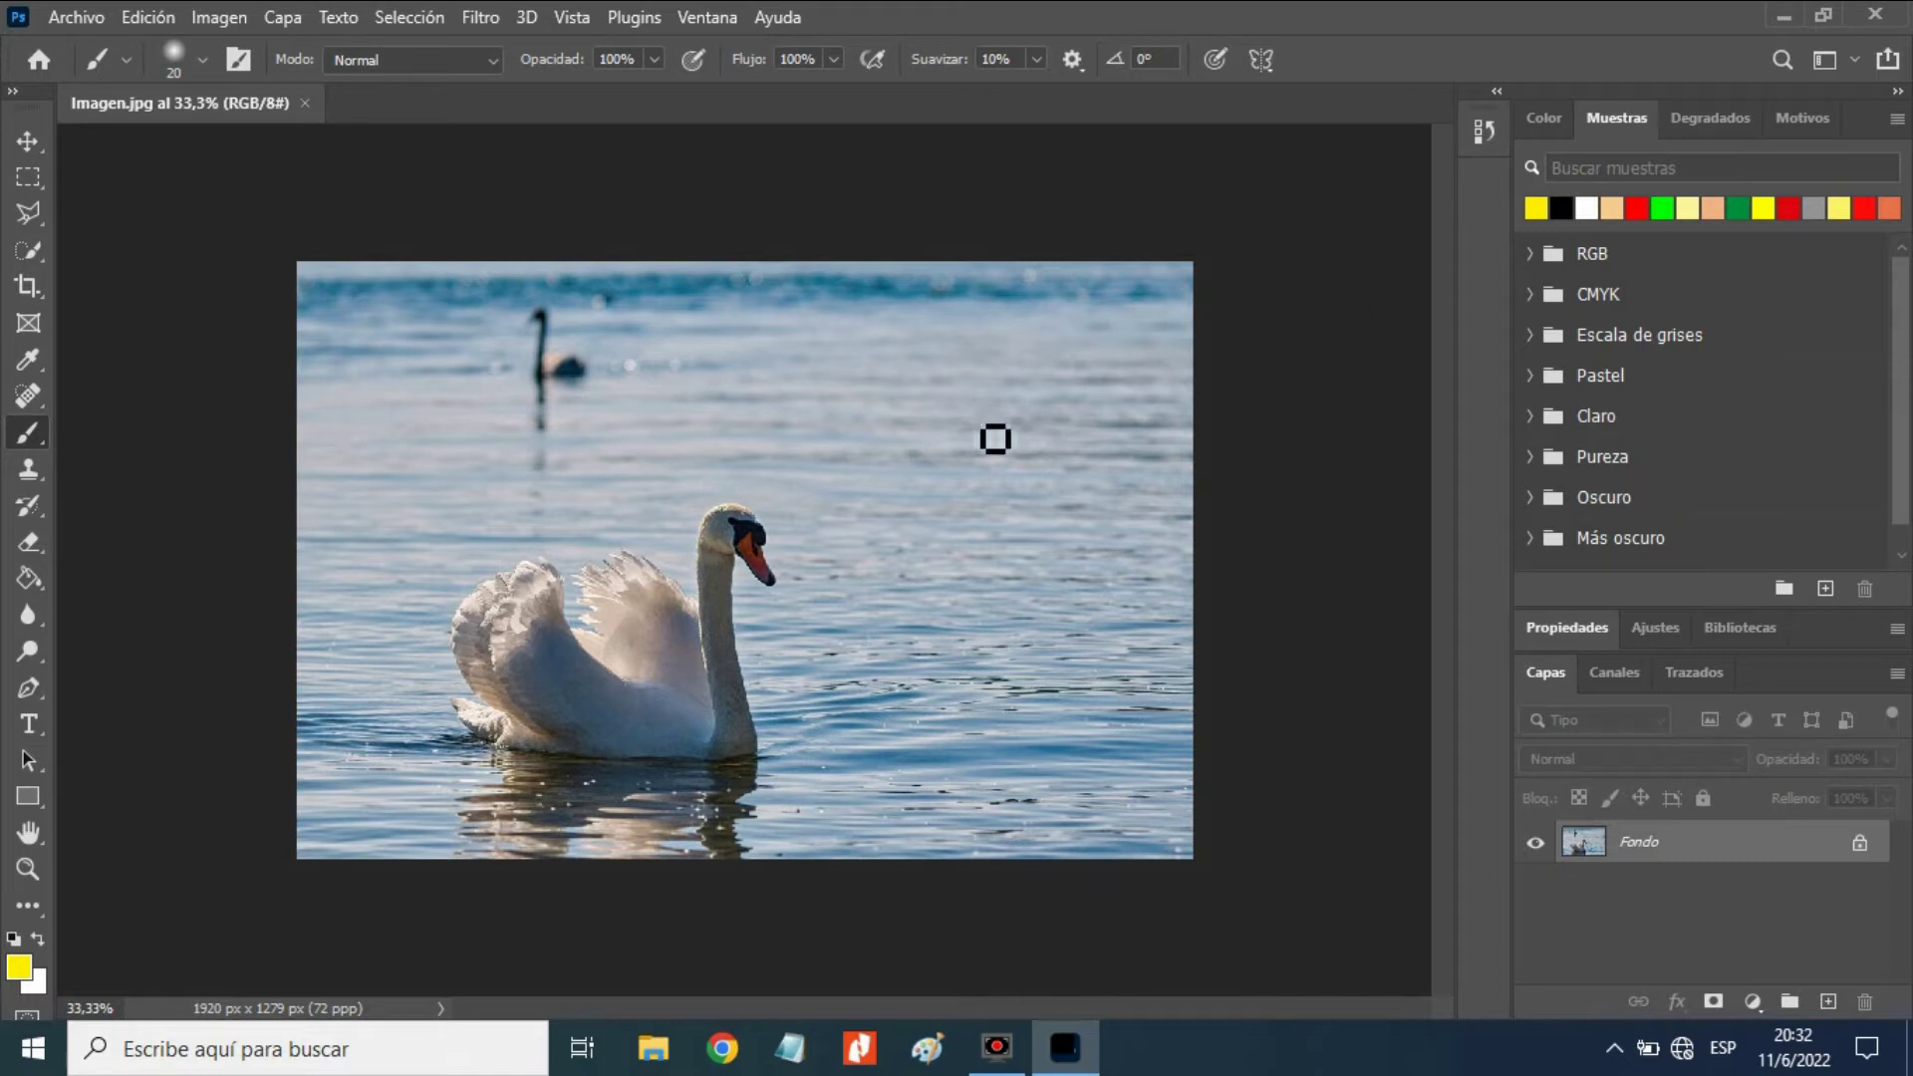
pyautogui.click(784, 399)
pyautogui.keyDown('shift'); pyautogui.click(893, 760); pyautogui.keyUp('shift')
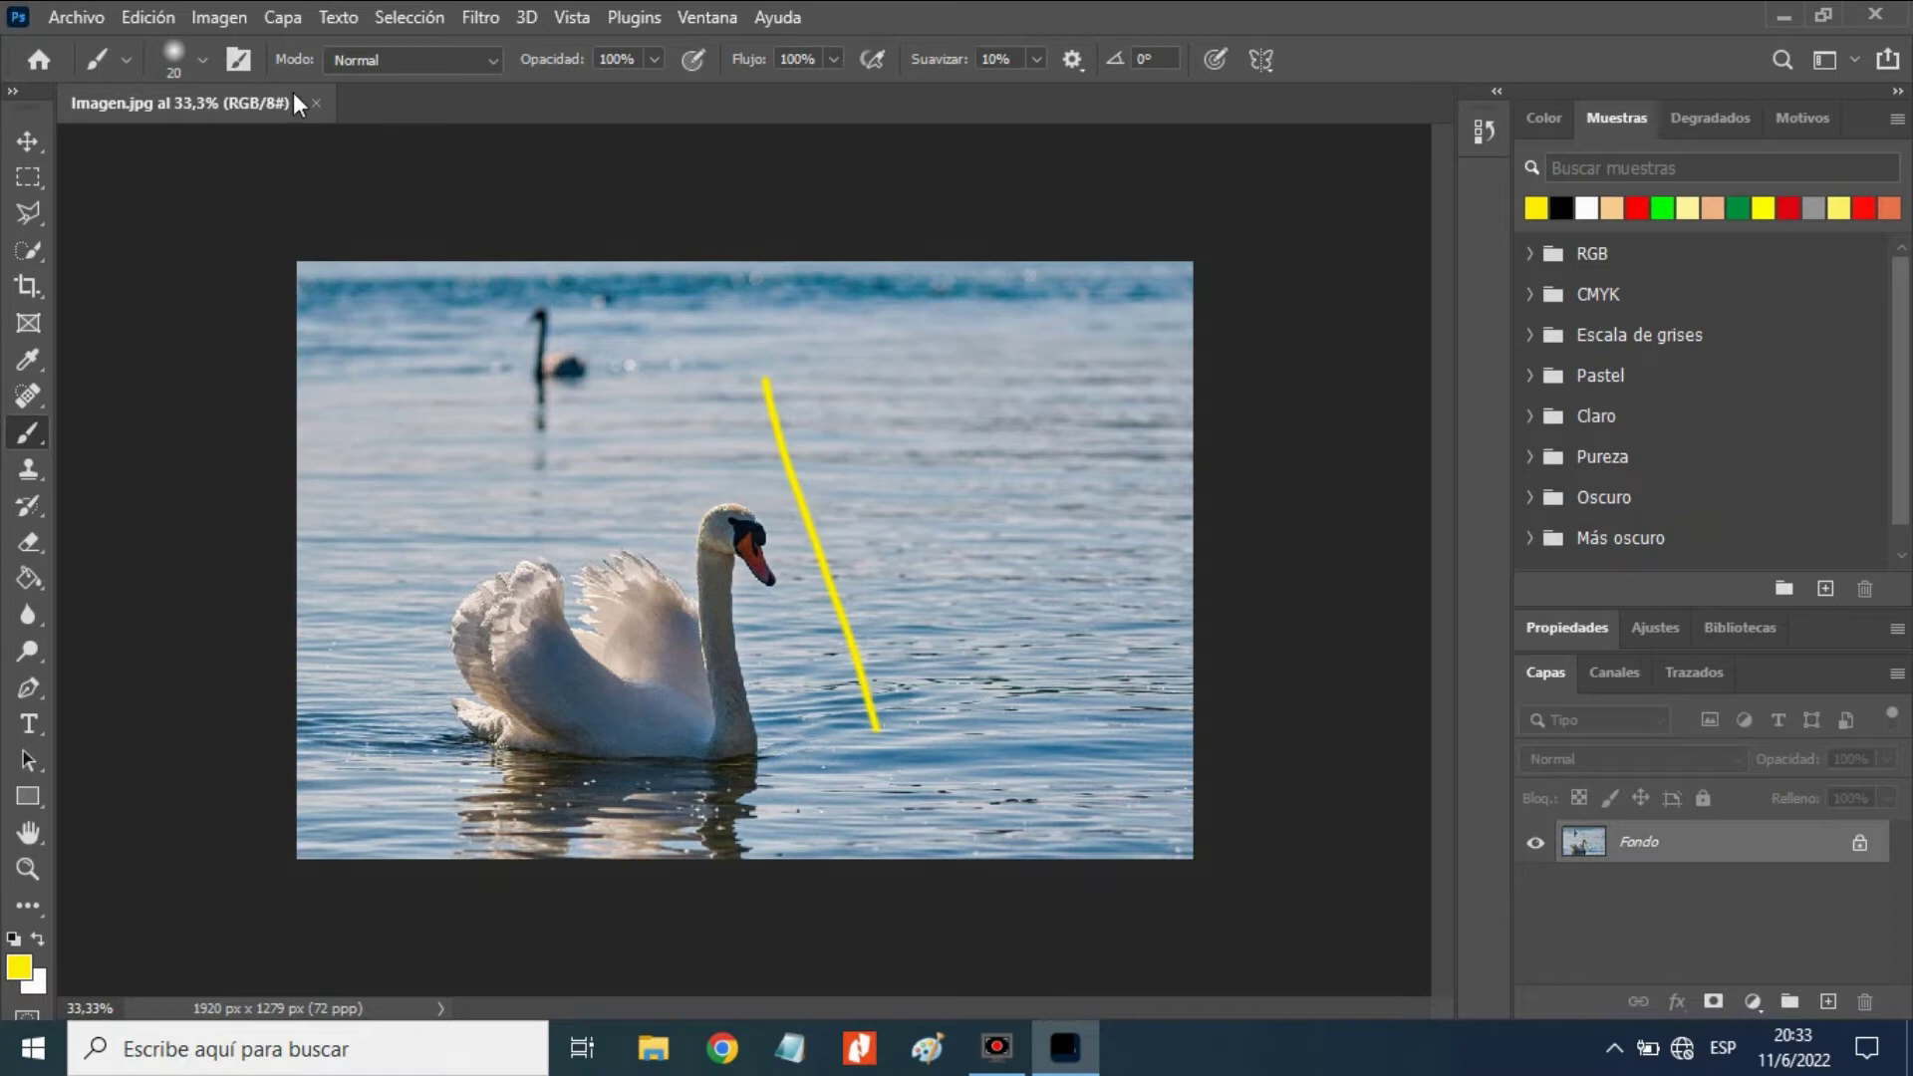
# Step: Set the brush size (Tamaño) to 60 px in the brush picker
pyautogui.click(186, 66)
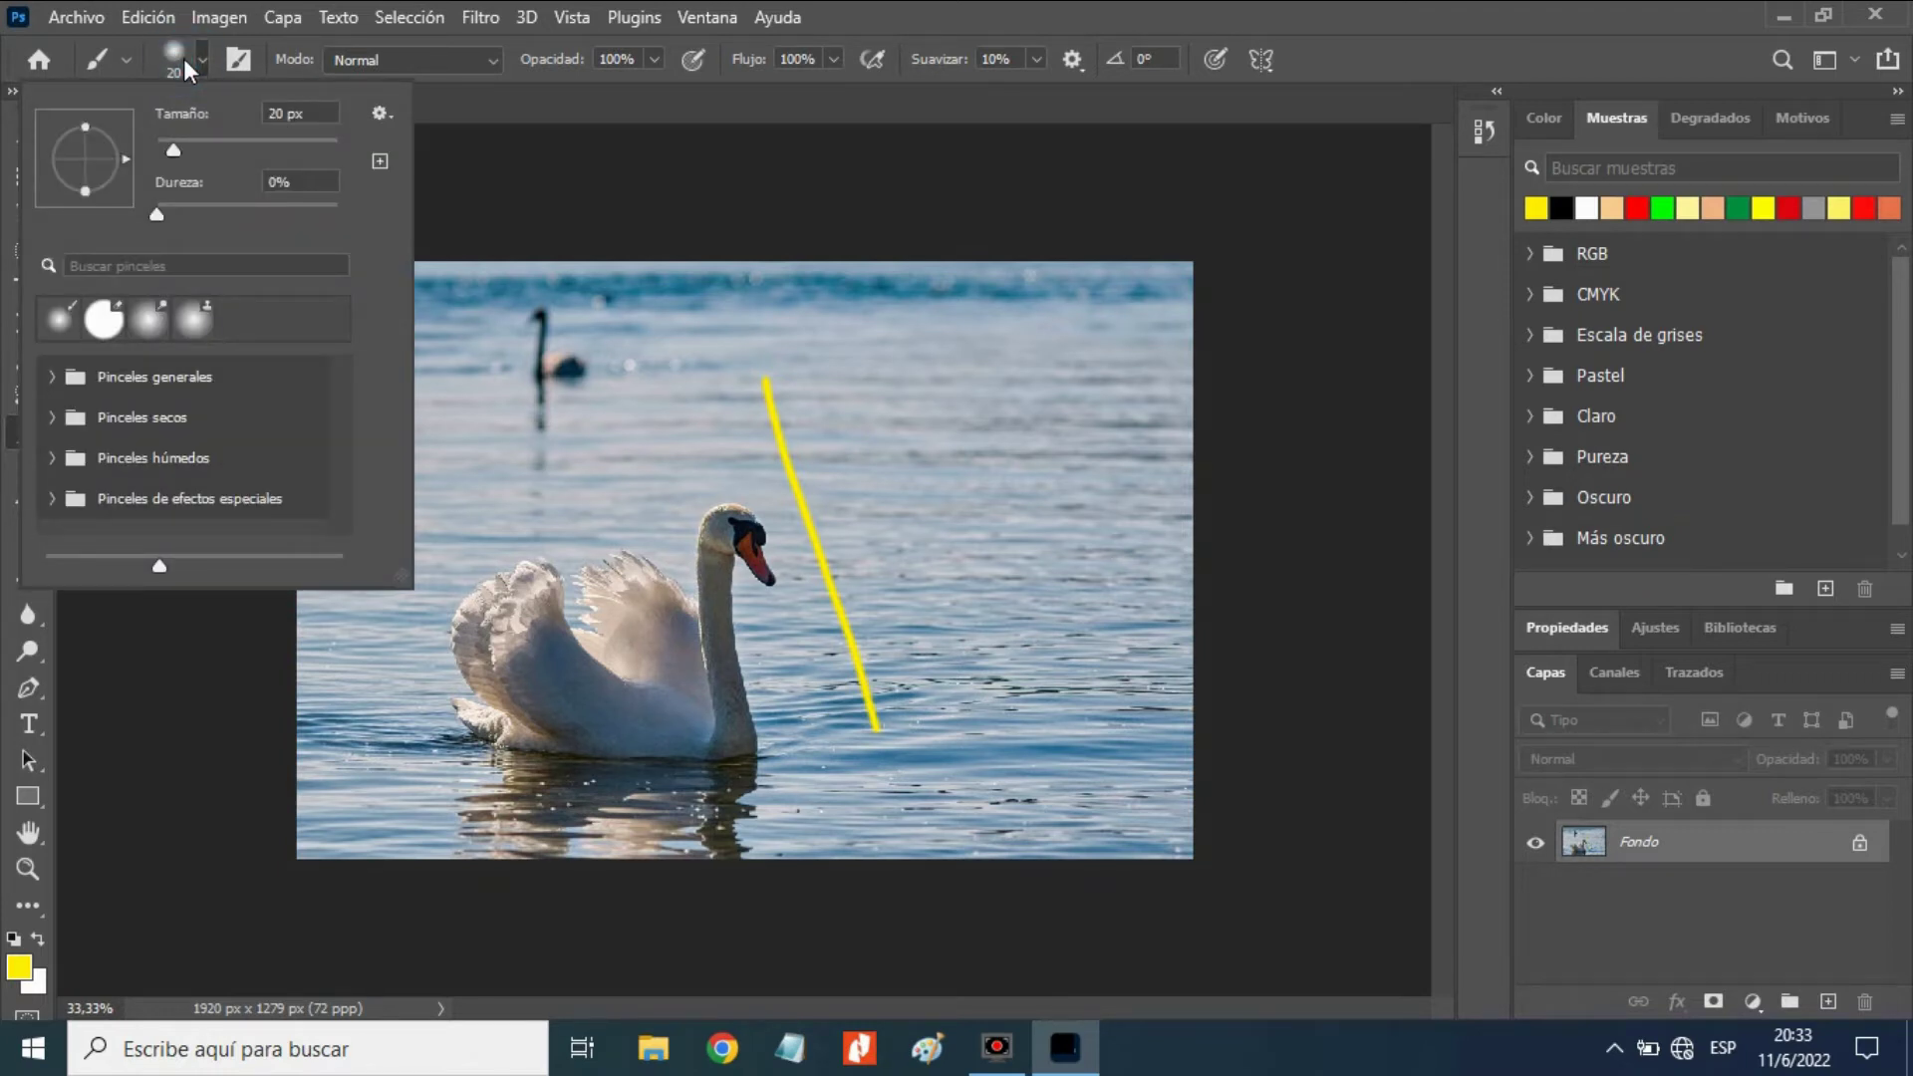
pyautogui.click(315, 111)
pyautogui.write('60')
pyautogui.click(513, 188)
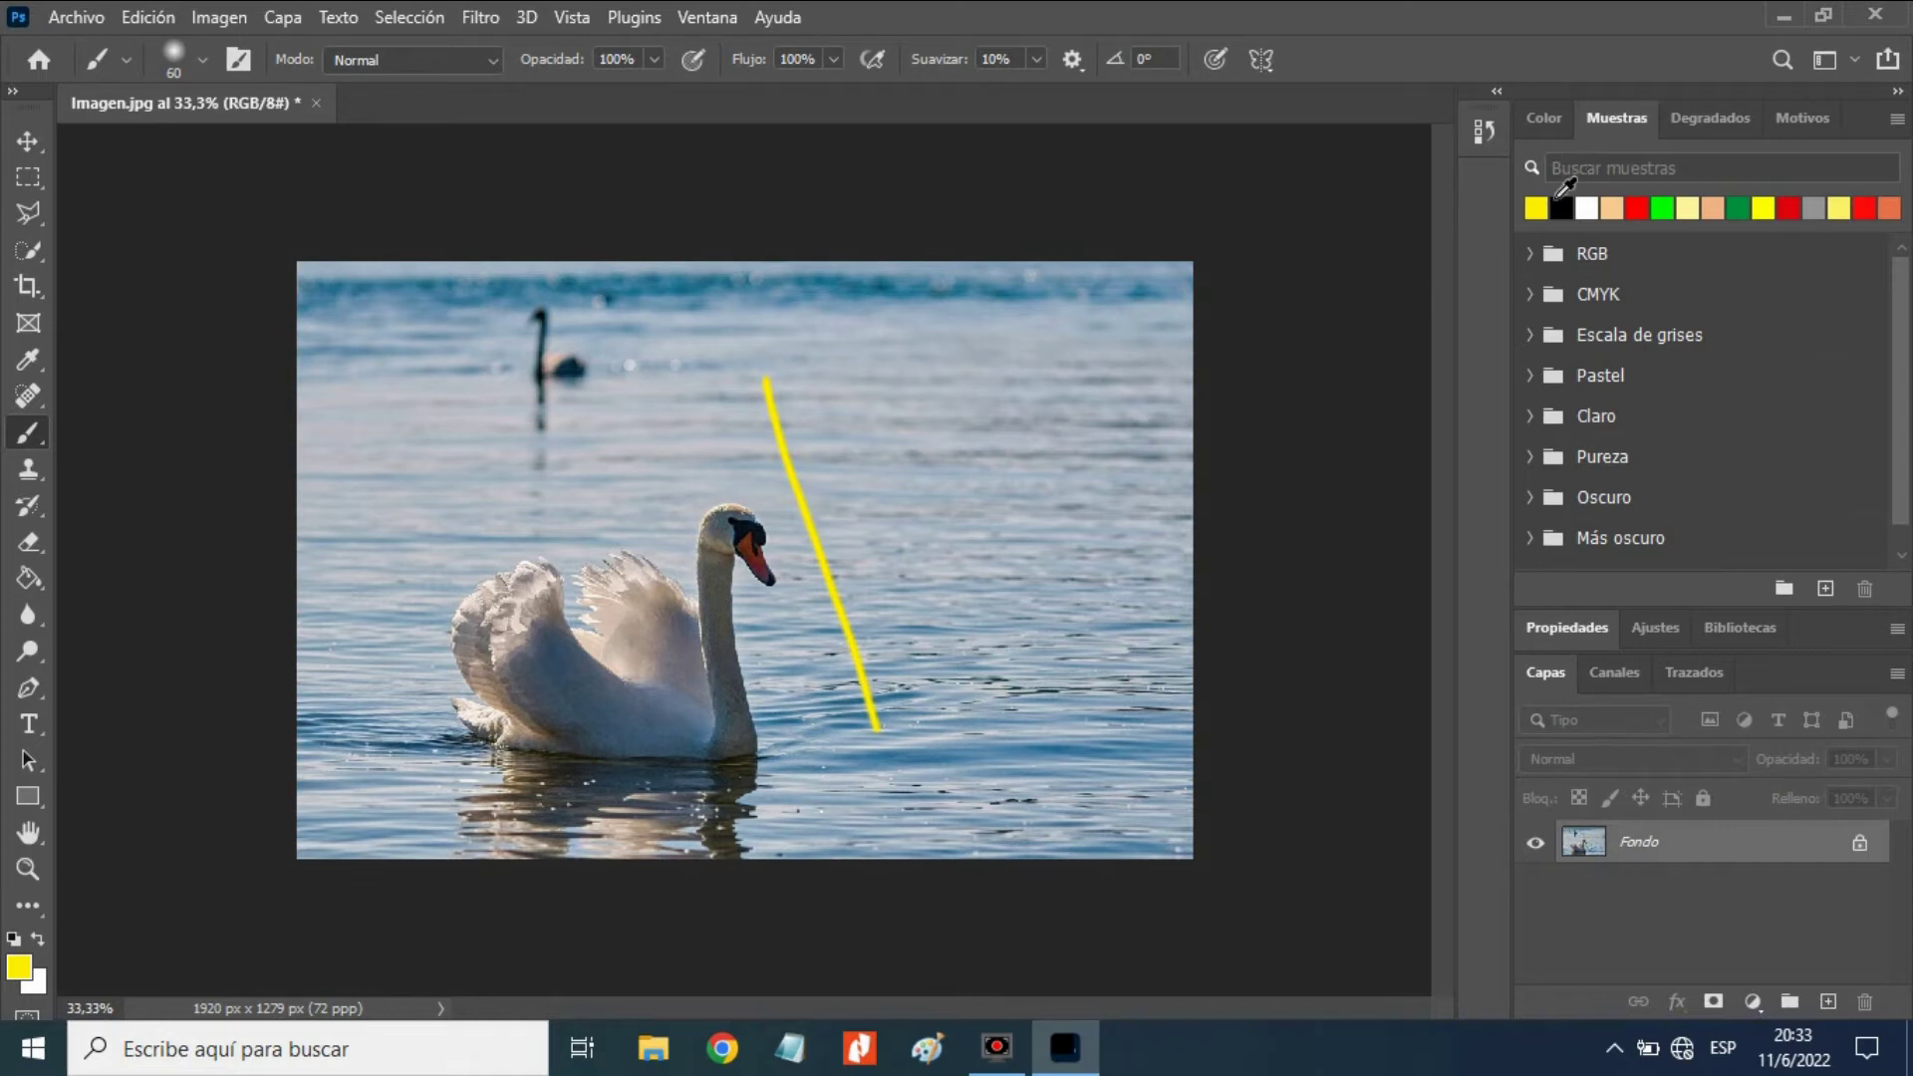
# Step: Paint a thick red stroke from the RGB swatches beside the yellow line
pyautogui.click(1530, 253)
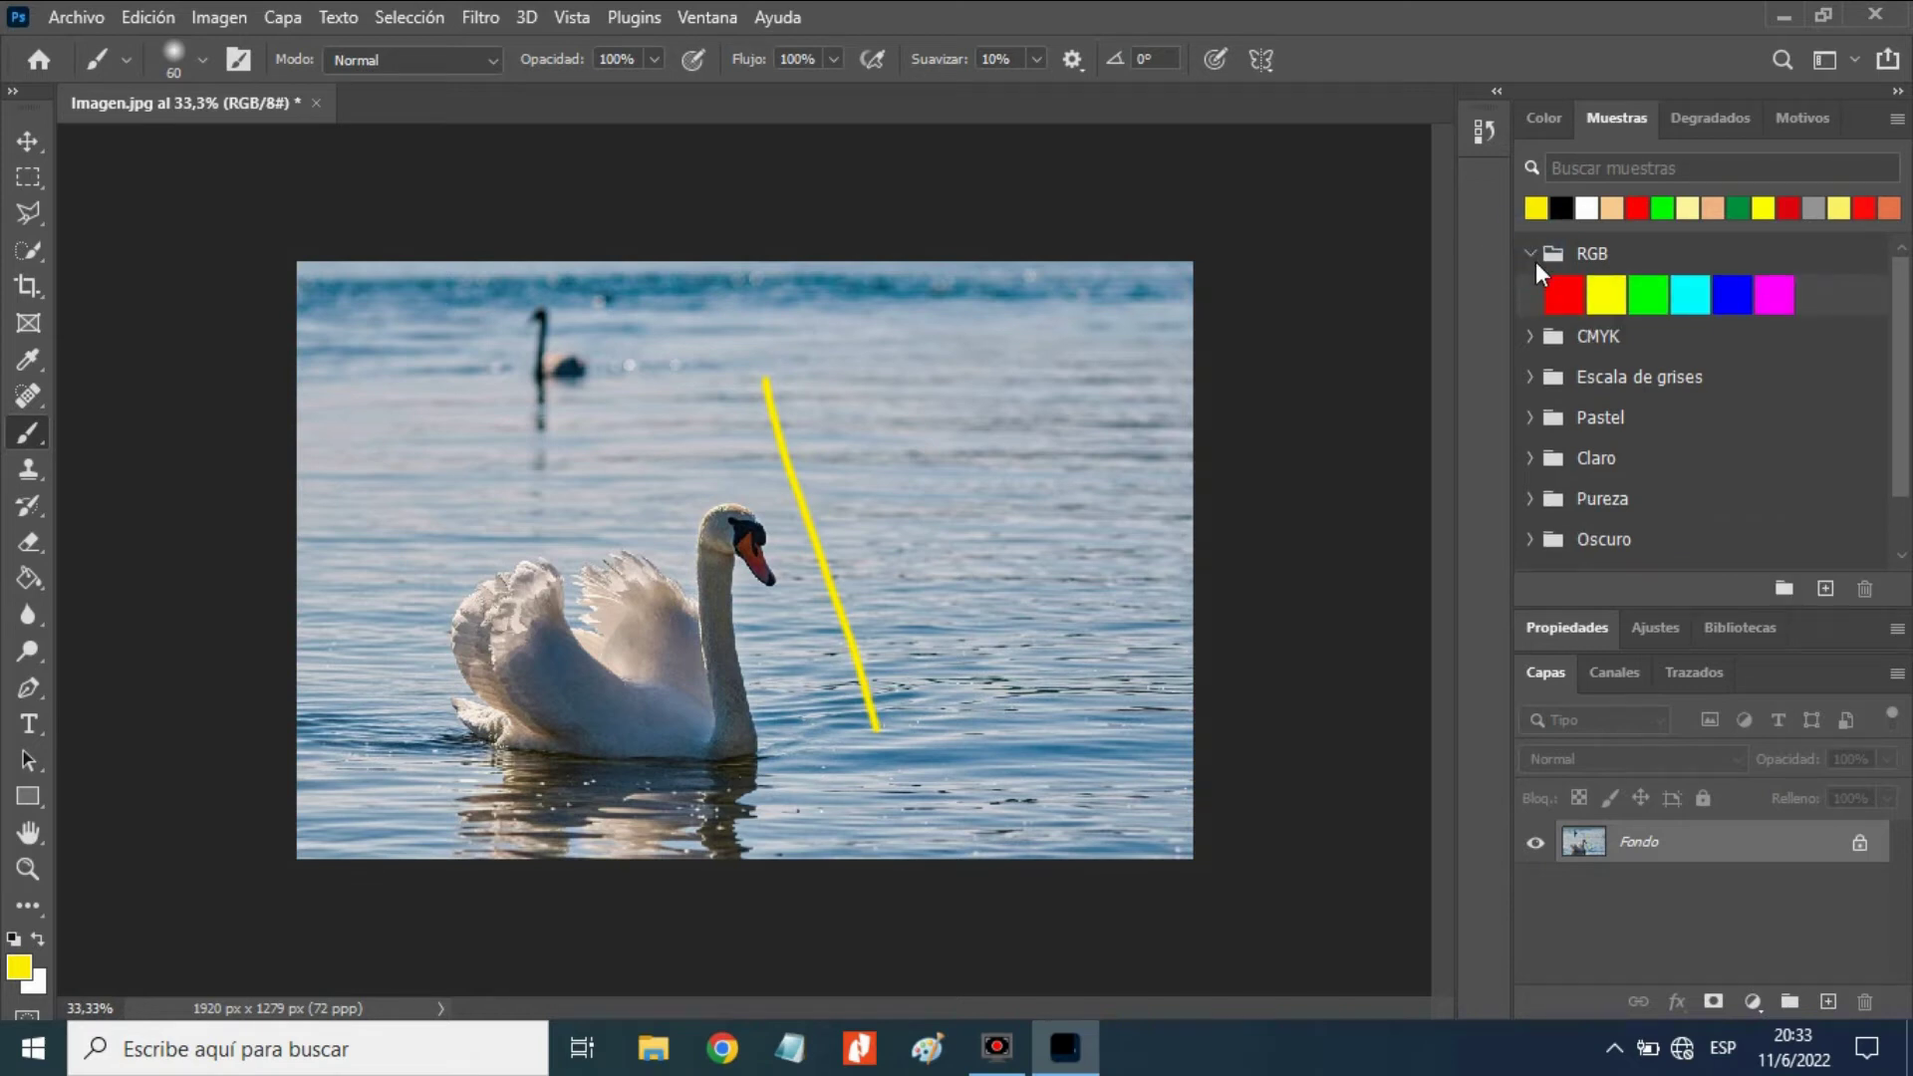
pyautogui.click(1563, 295)
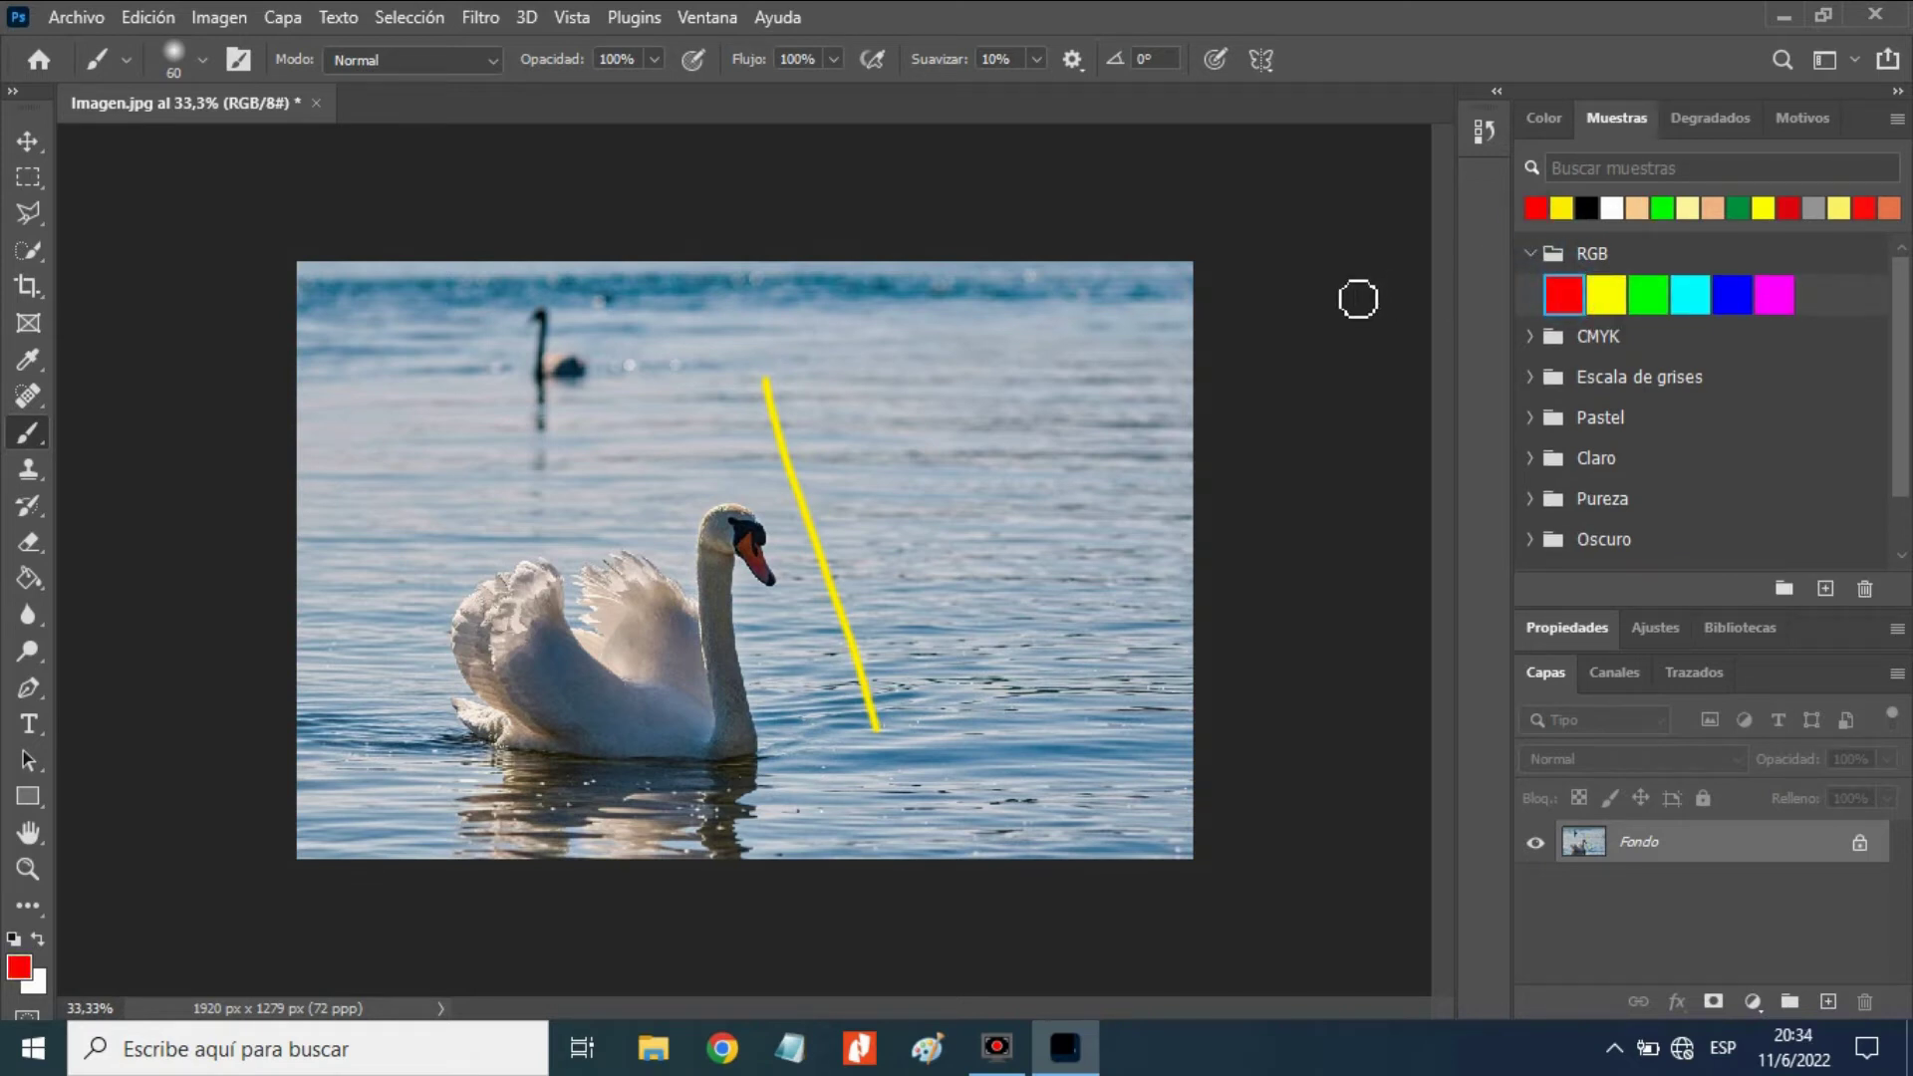
pyautogui.moveTo(794, 357); pyautogui.dragTo(885, 540)
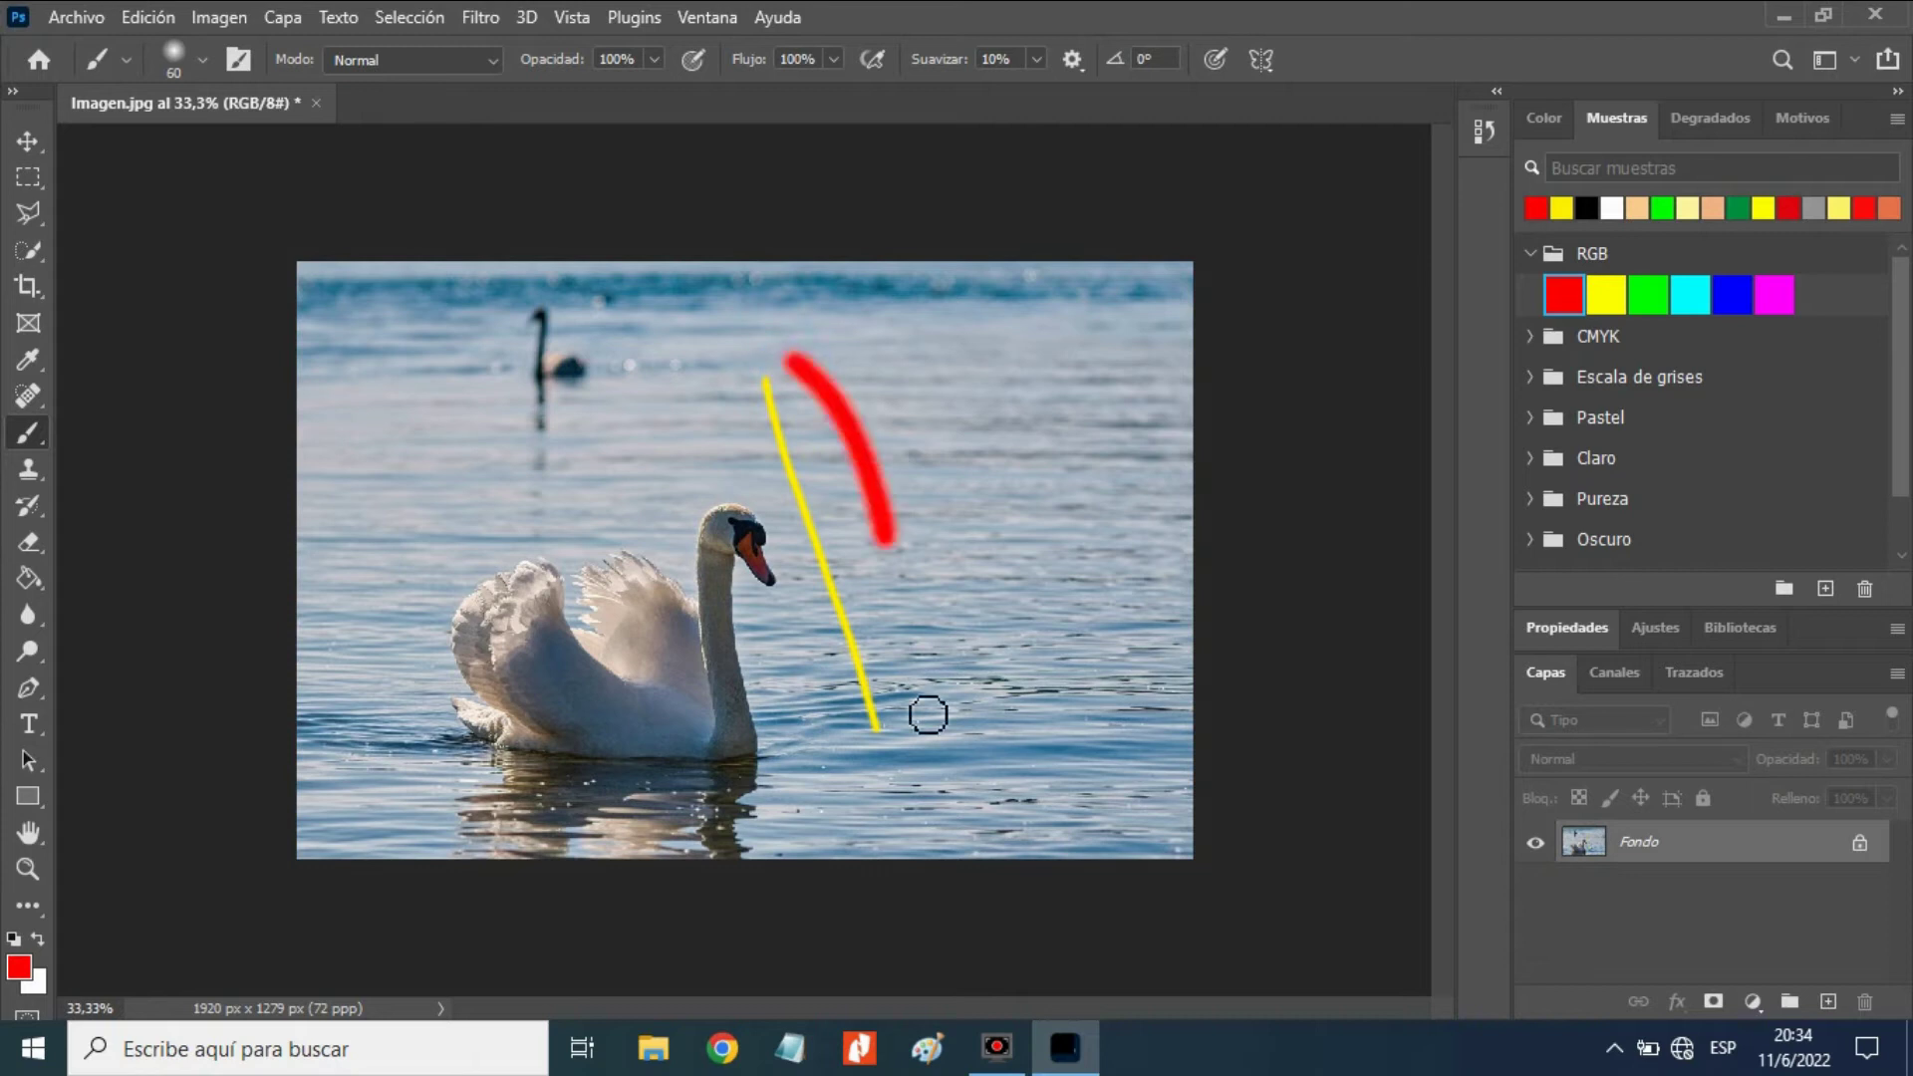
pyautogui.moveTo(928, 714); pyautogui.dragTo(926, 745)
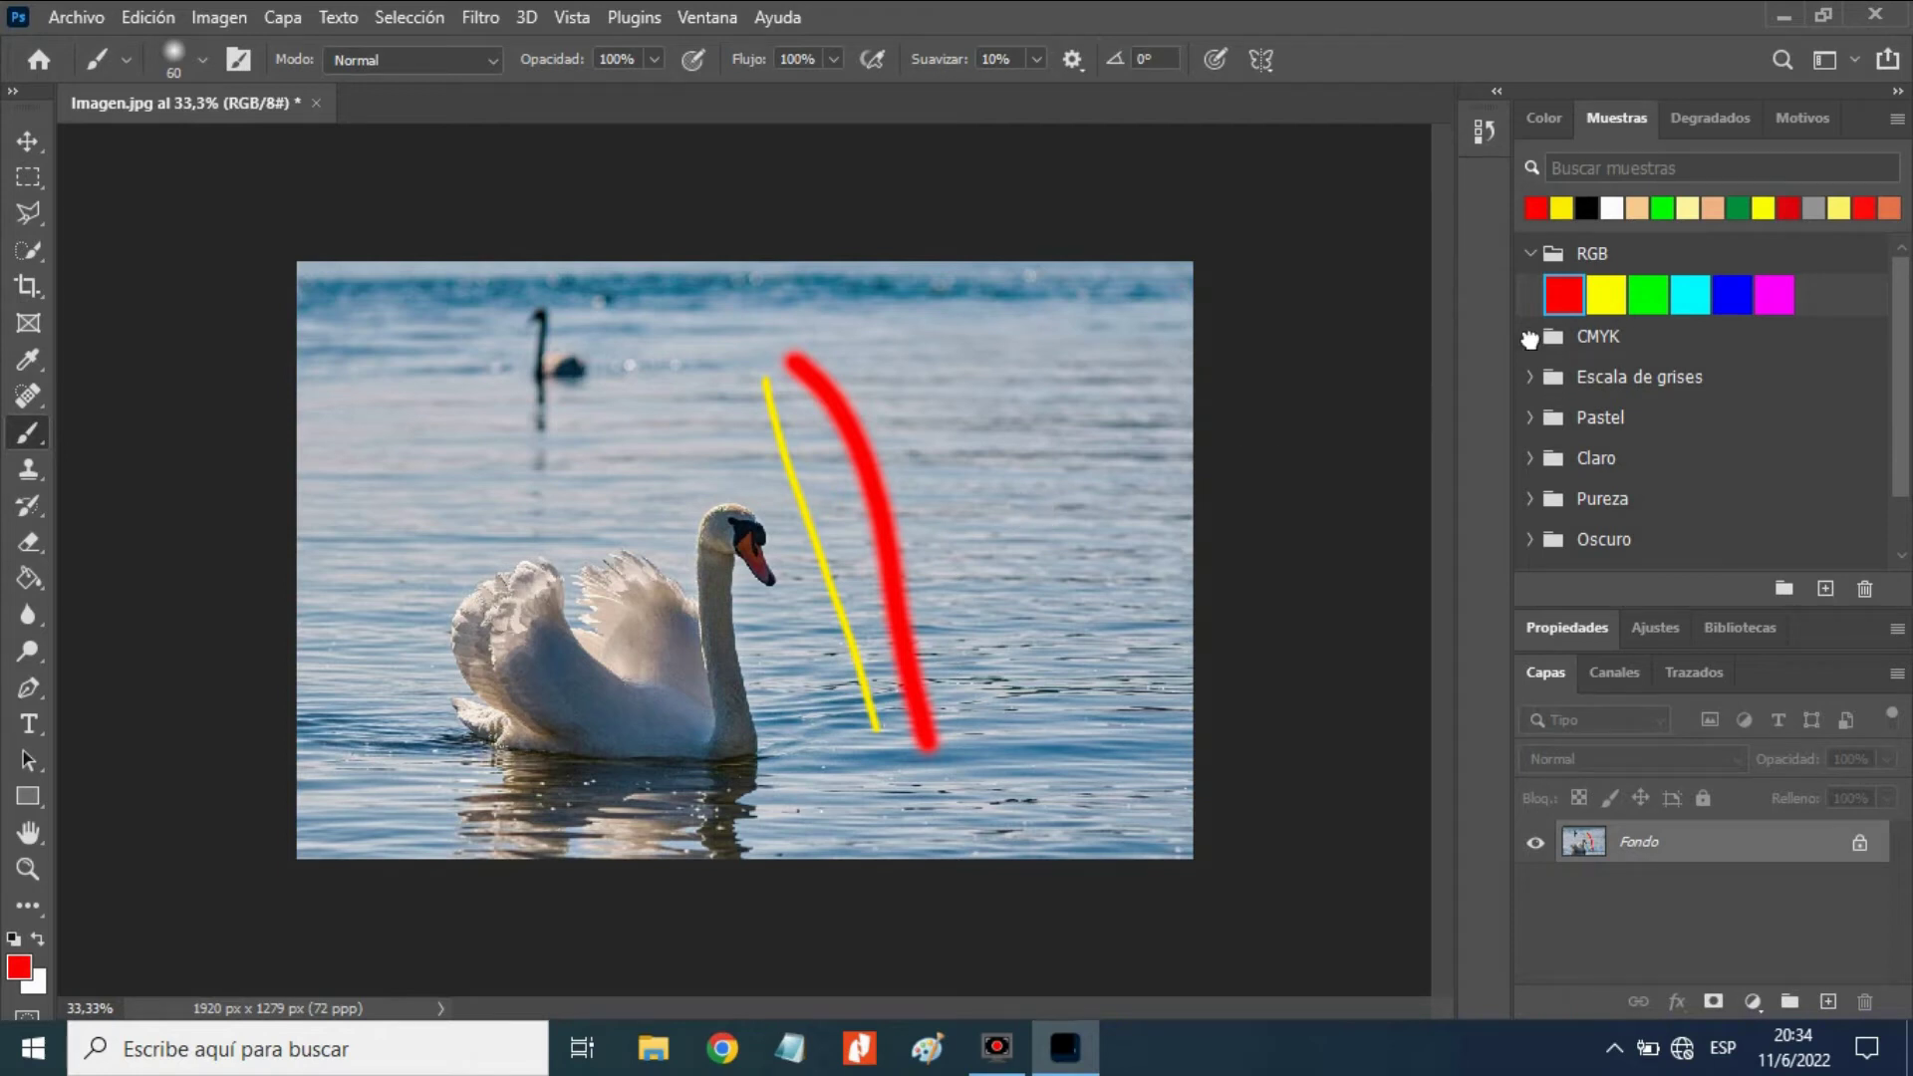
# Step: Paint a CMYK green stroke, then a Pastel orange stroke to its right
pyautogui.click(1530, 338)
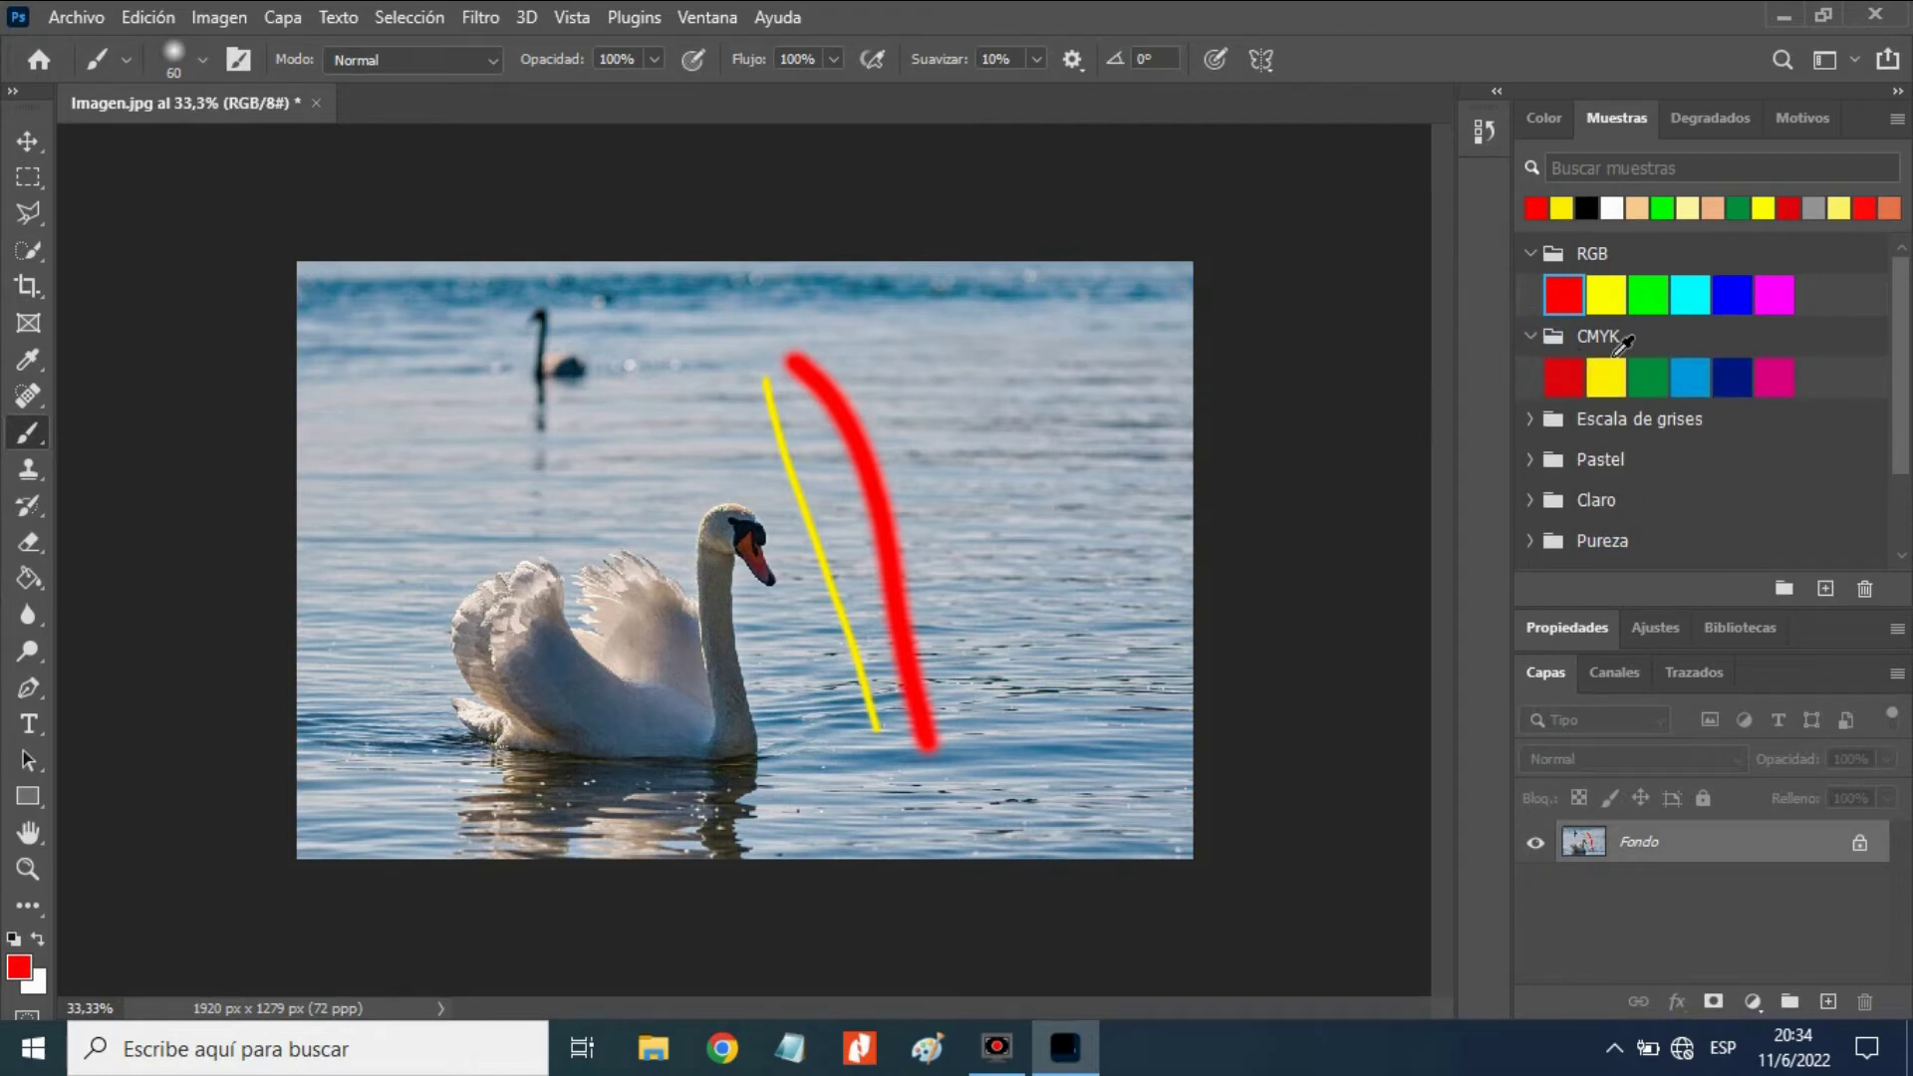
pyautogui.click(1648, 377)
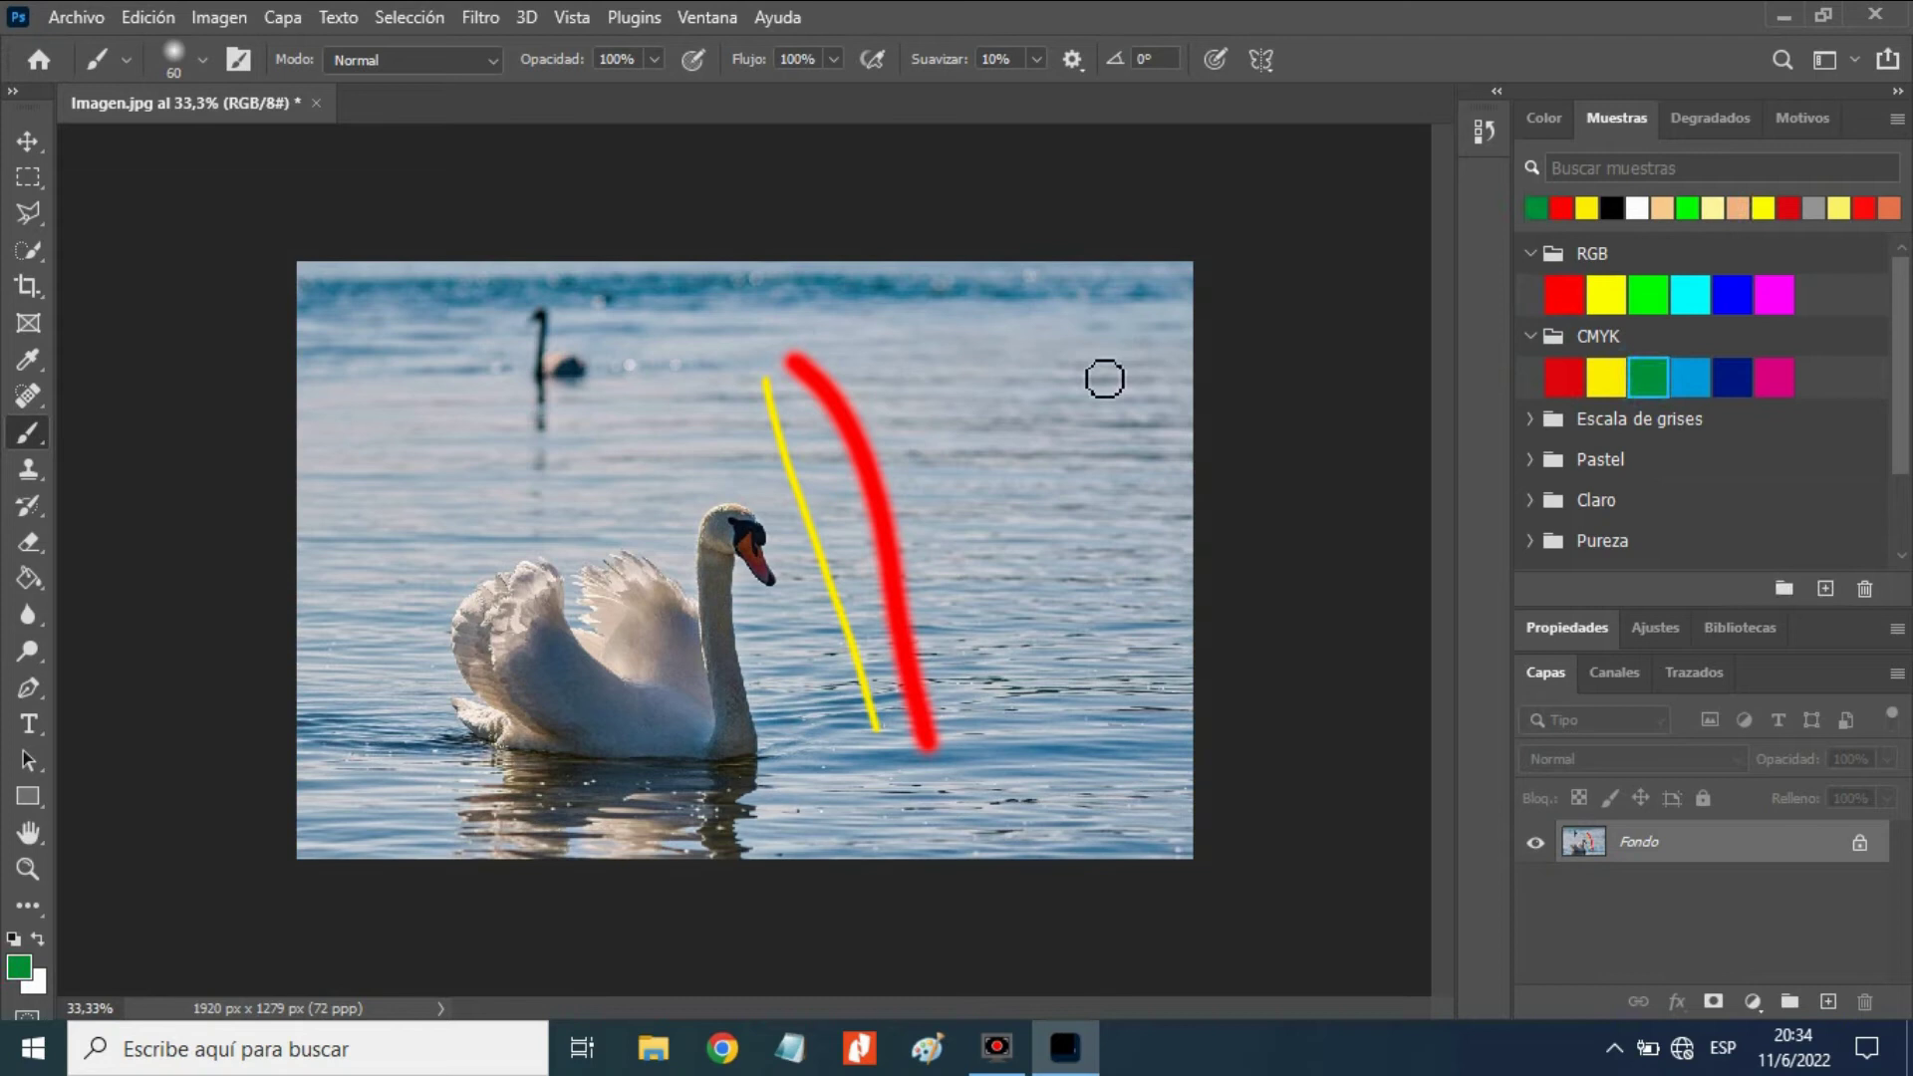
pyautogui.moveTo(897, 319); pyautogui.dragTo(963, 702)
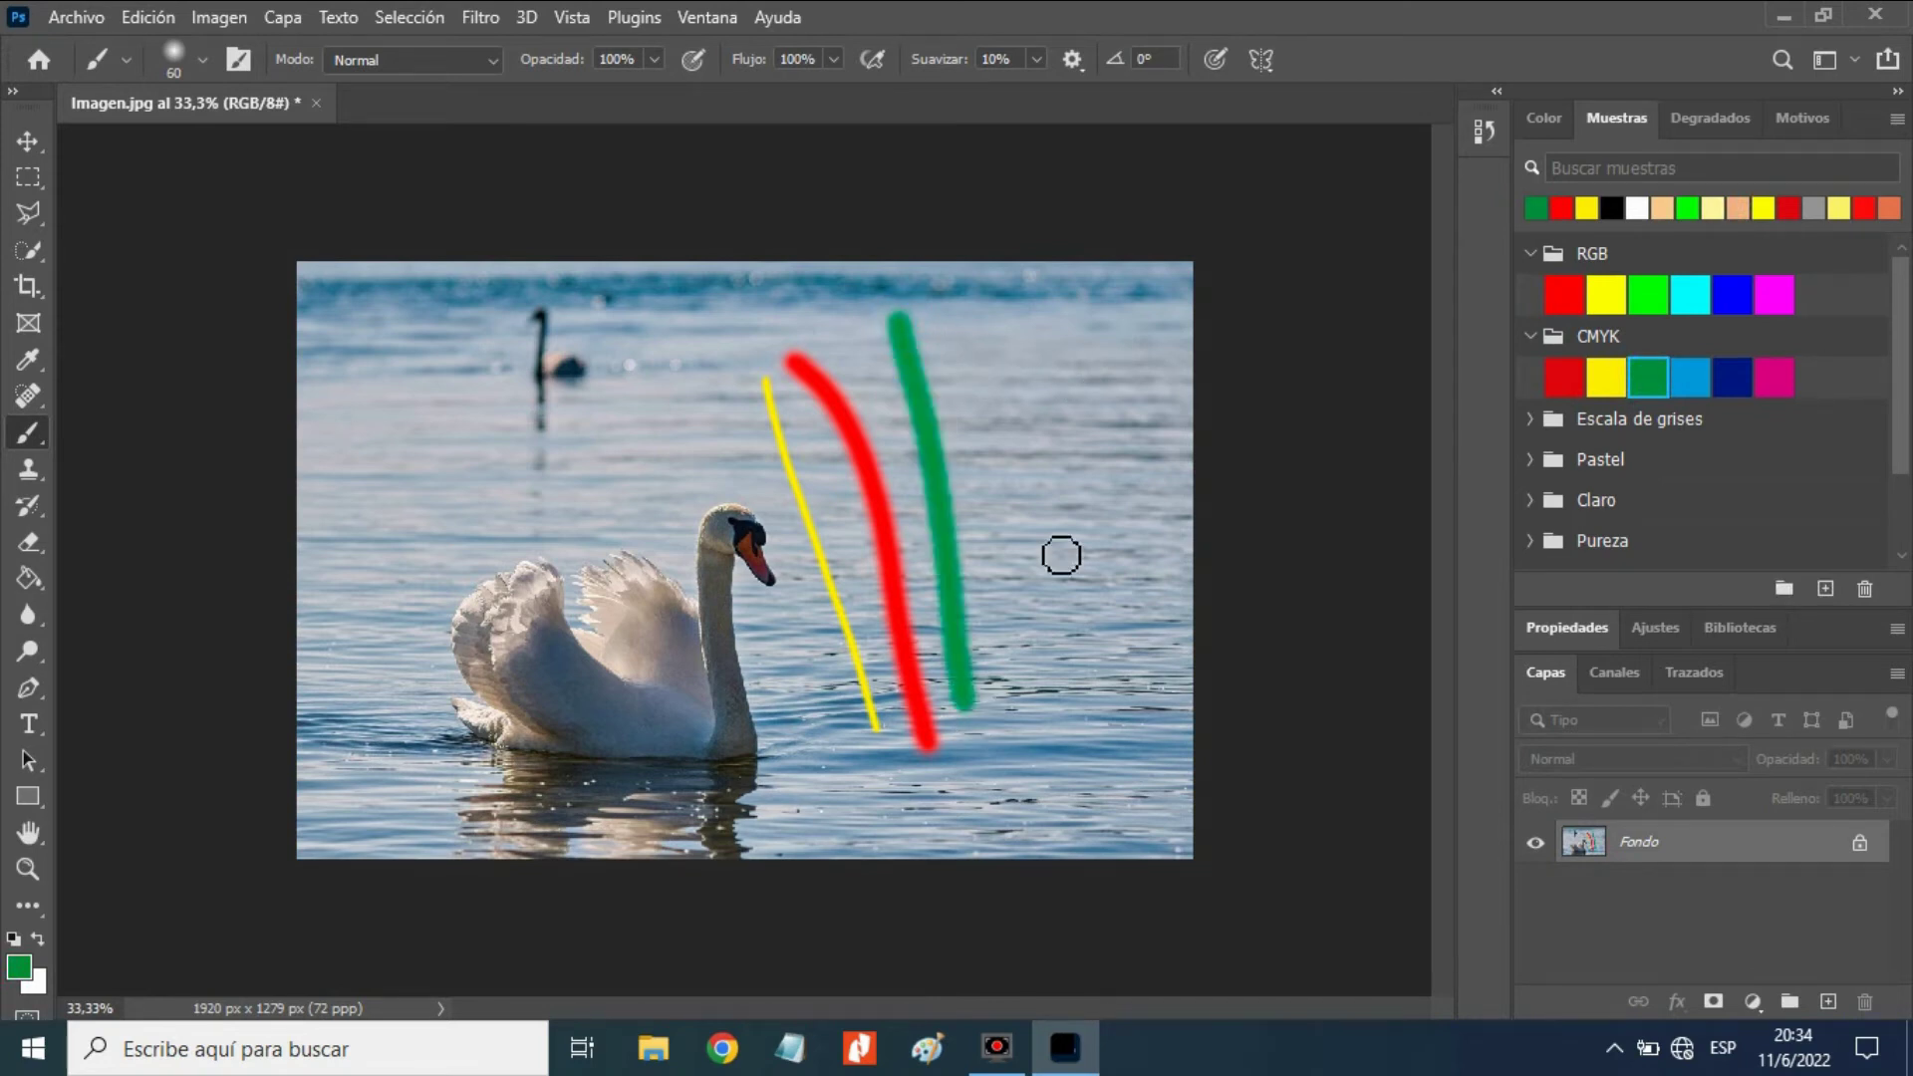
pyautogui.click(1531, 458)
pyautogui.click(1647, 495)
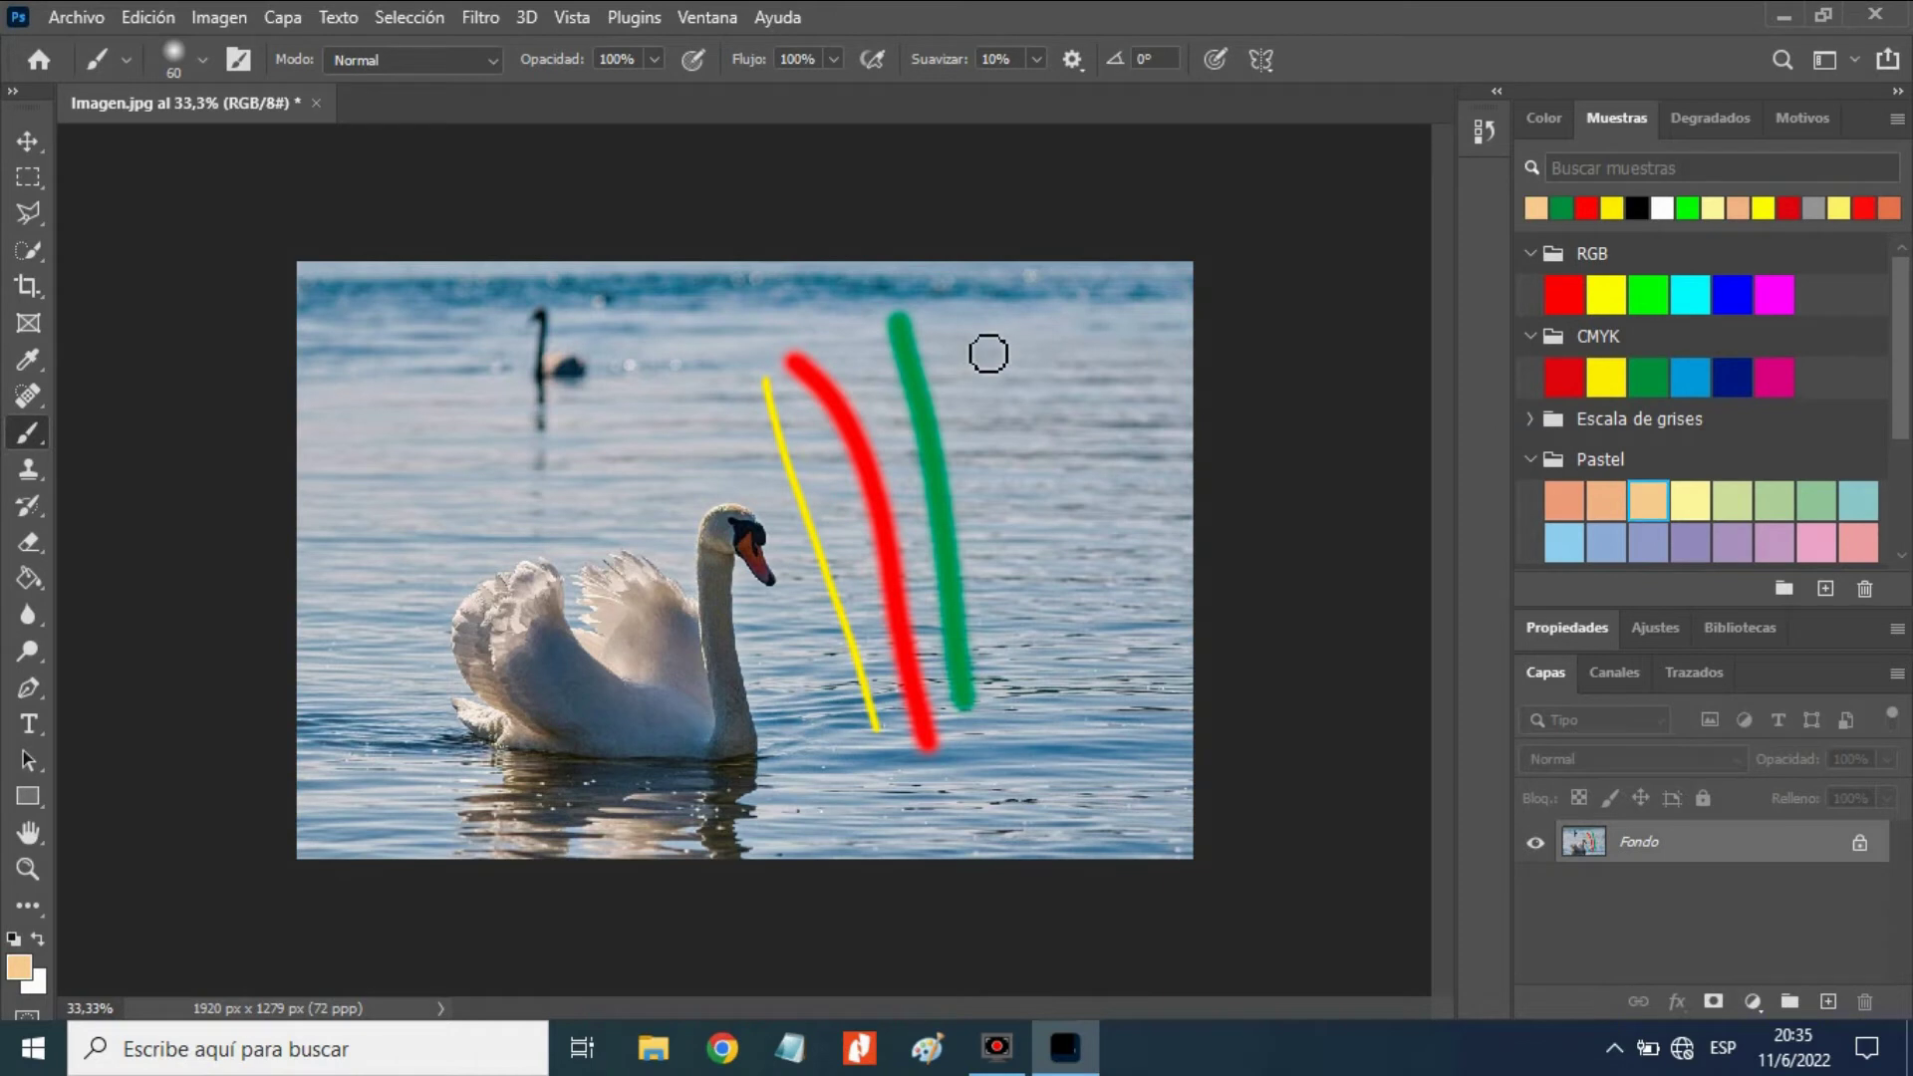
pyautogui.moveTo(978, 339); pyautogui.dragTo(1038, 728)
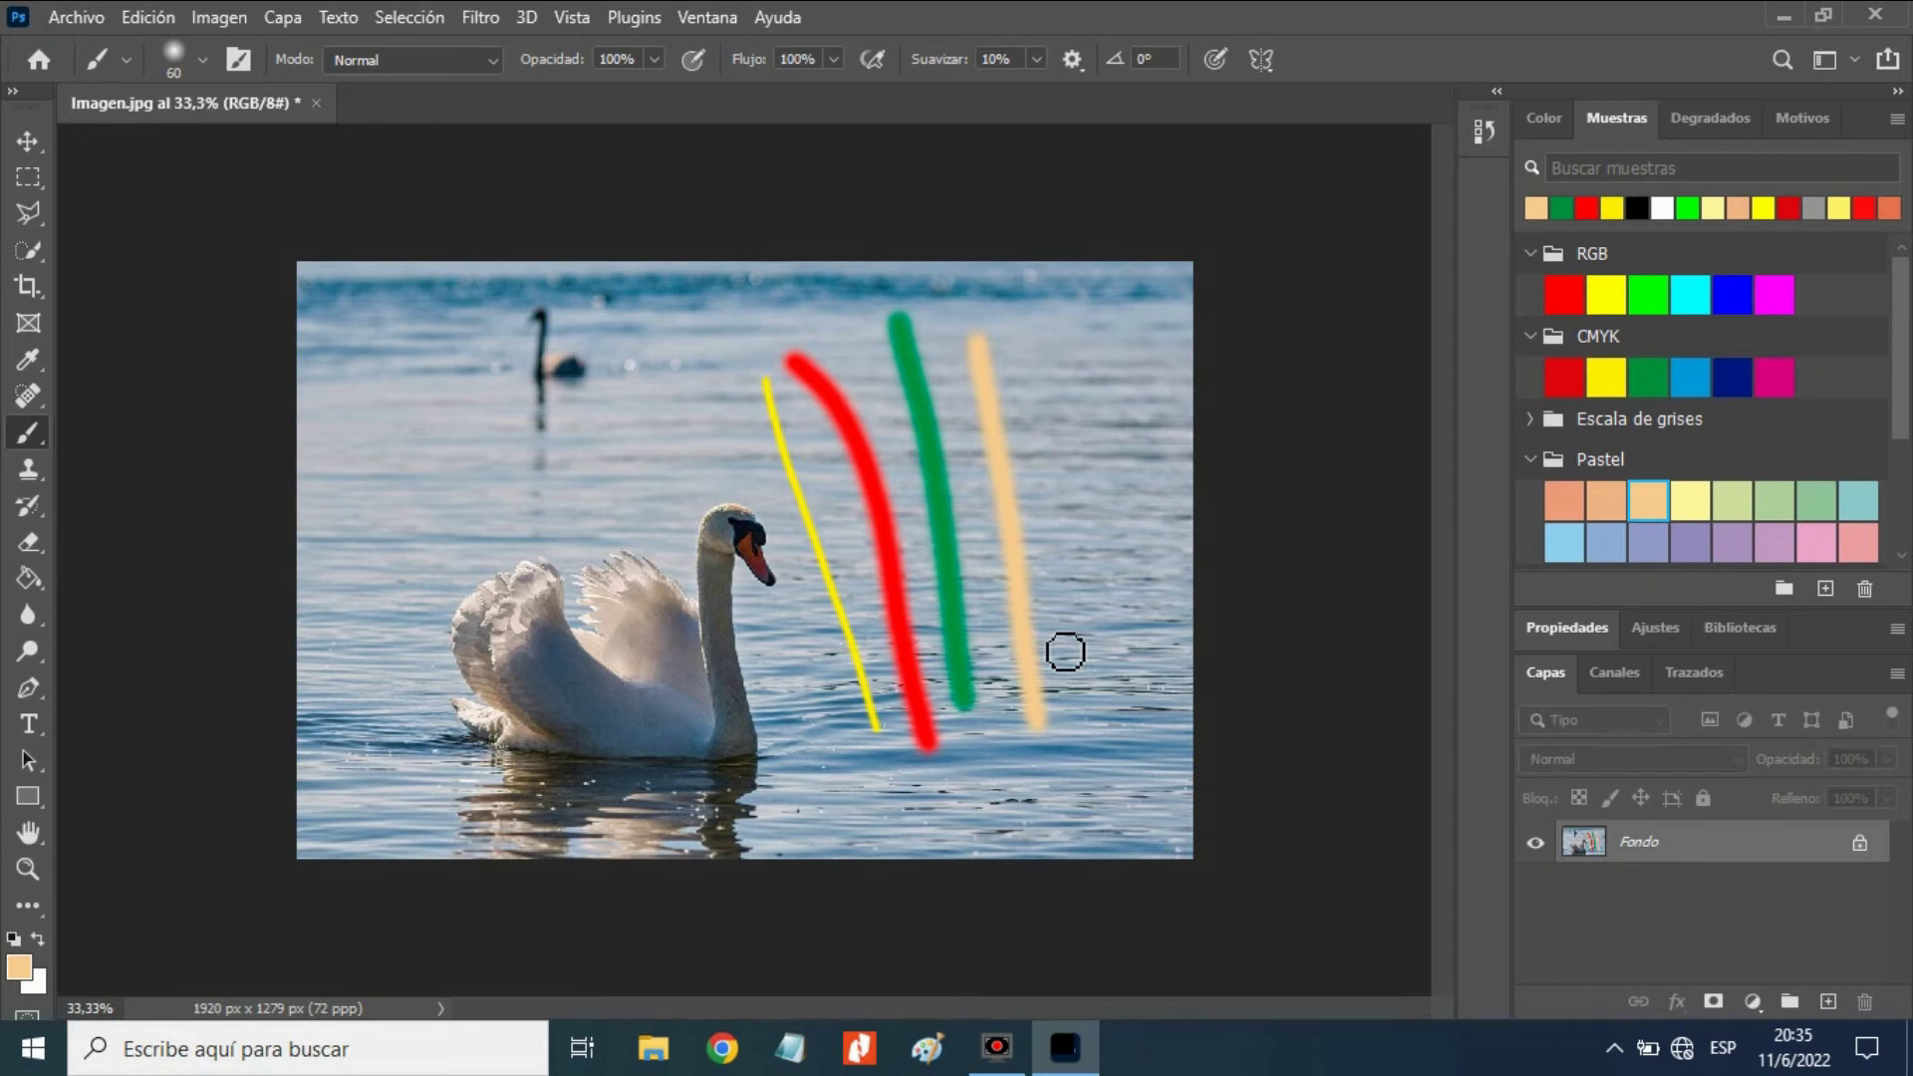
# Step: Undo the pastel orange stroke from the Edición menu, then redo it with Rehacer Herramienta Pincel
pyautogui.click(149, 17)
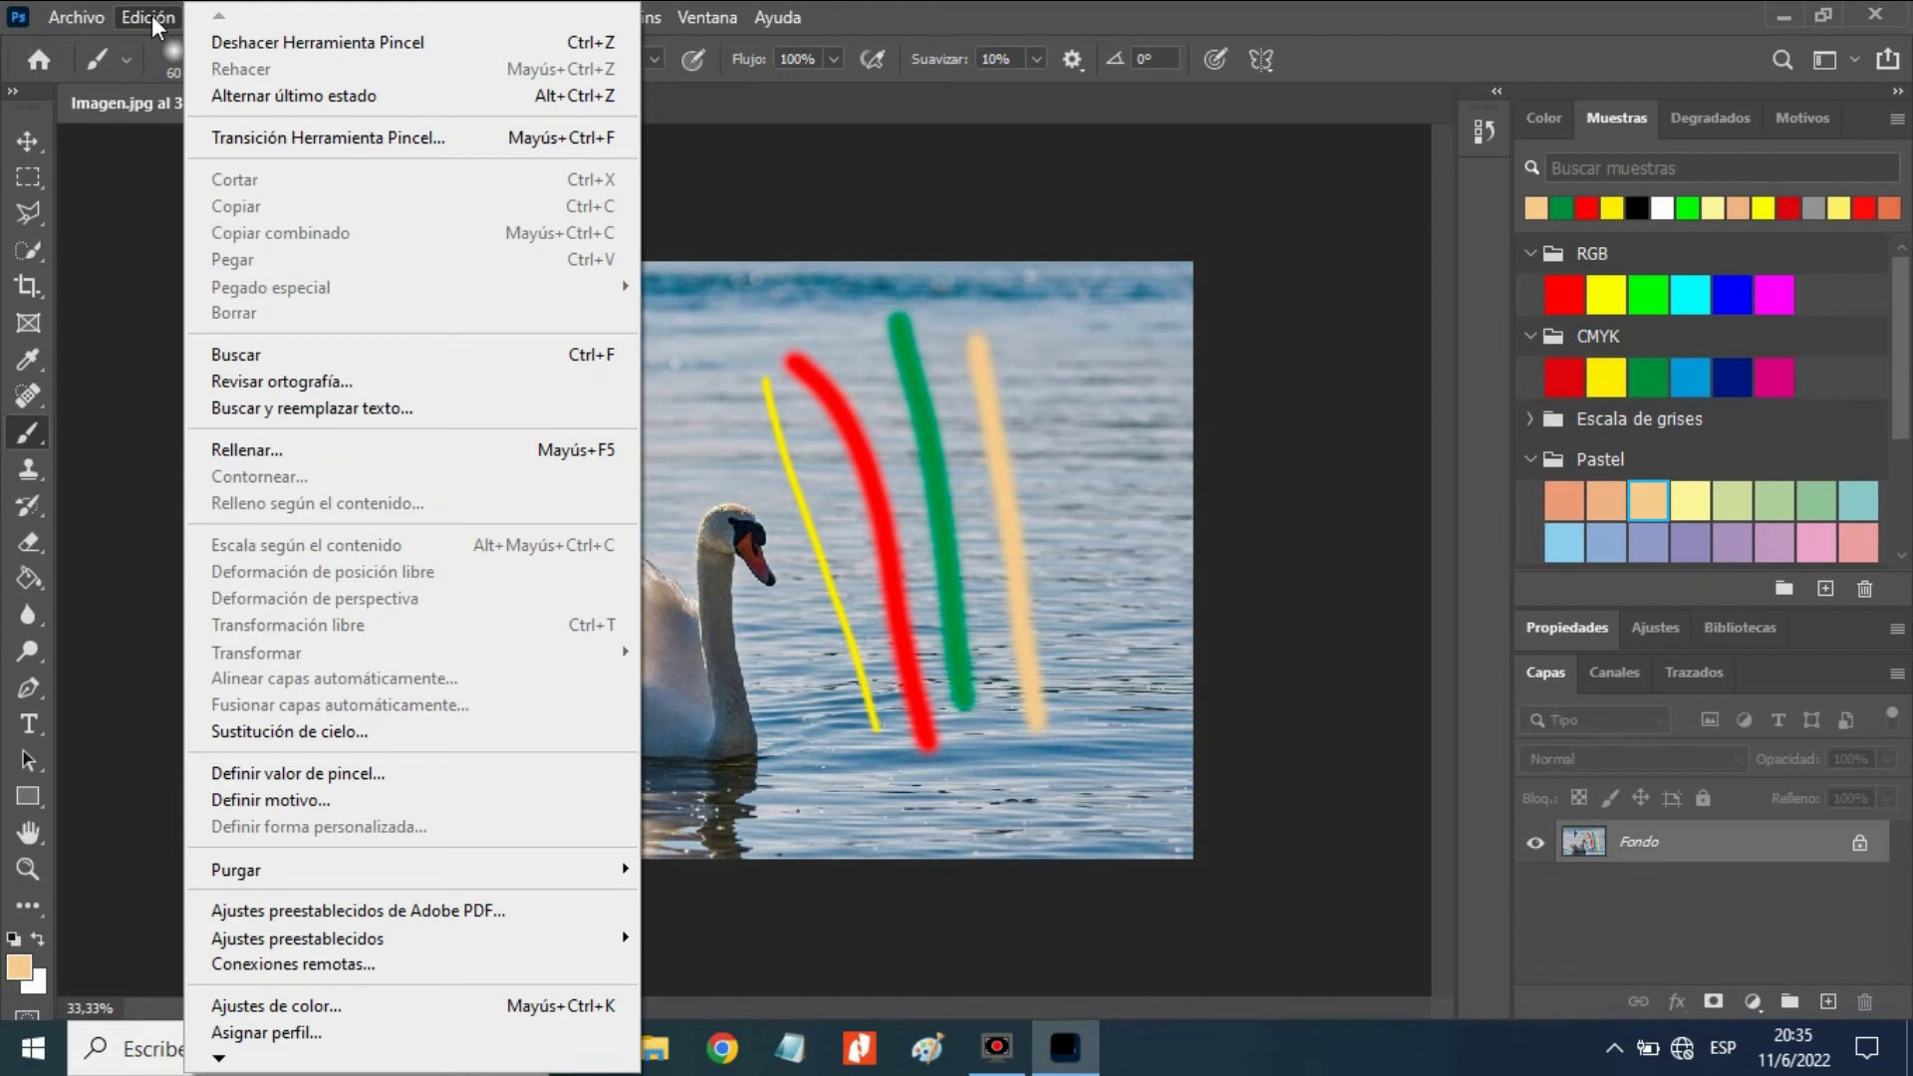
pyautogui.click(239, 42)
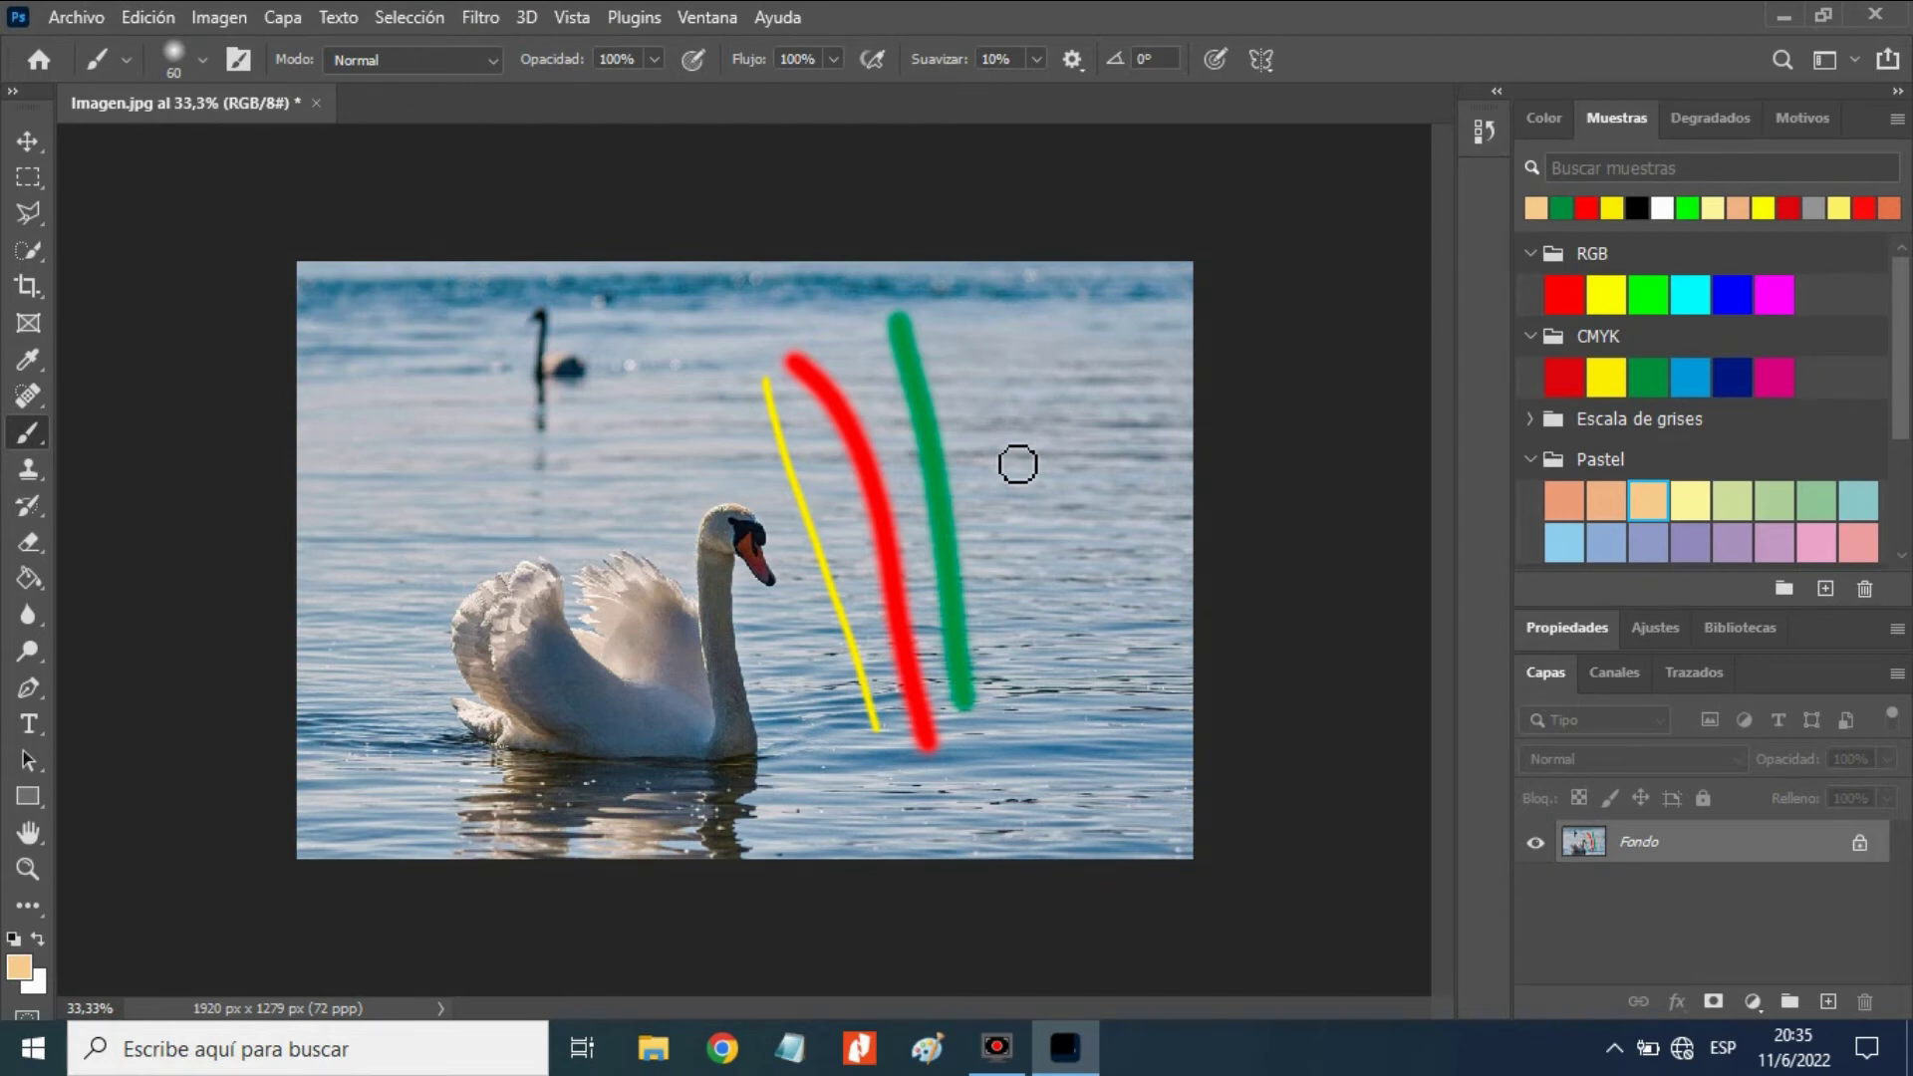
pyautogui.click(155, 20)
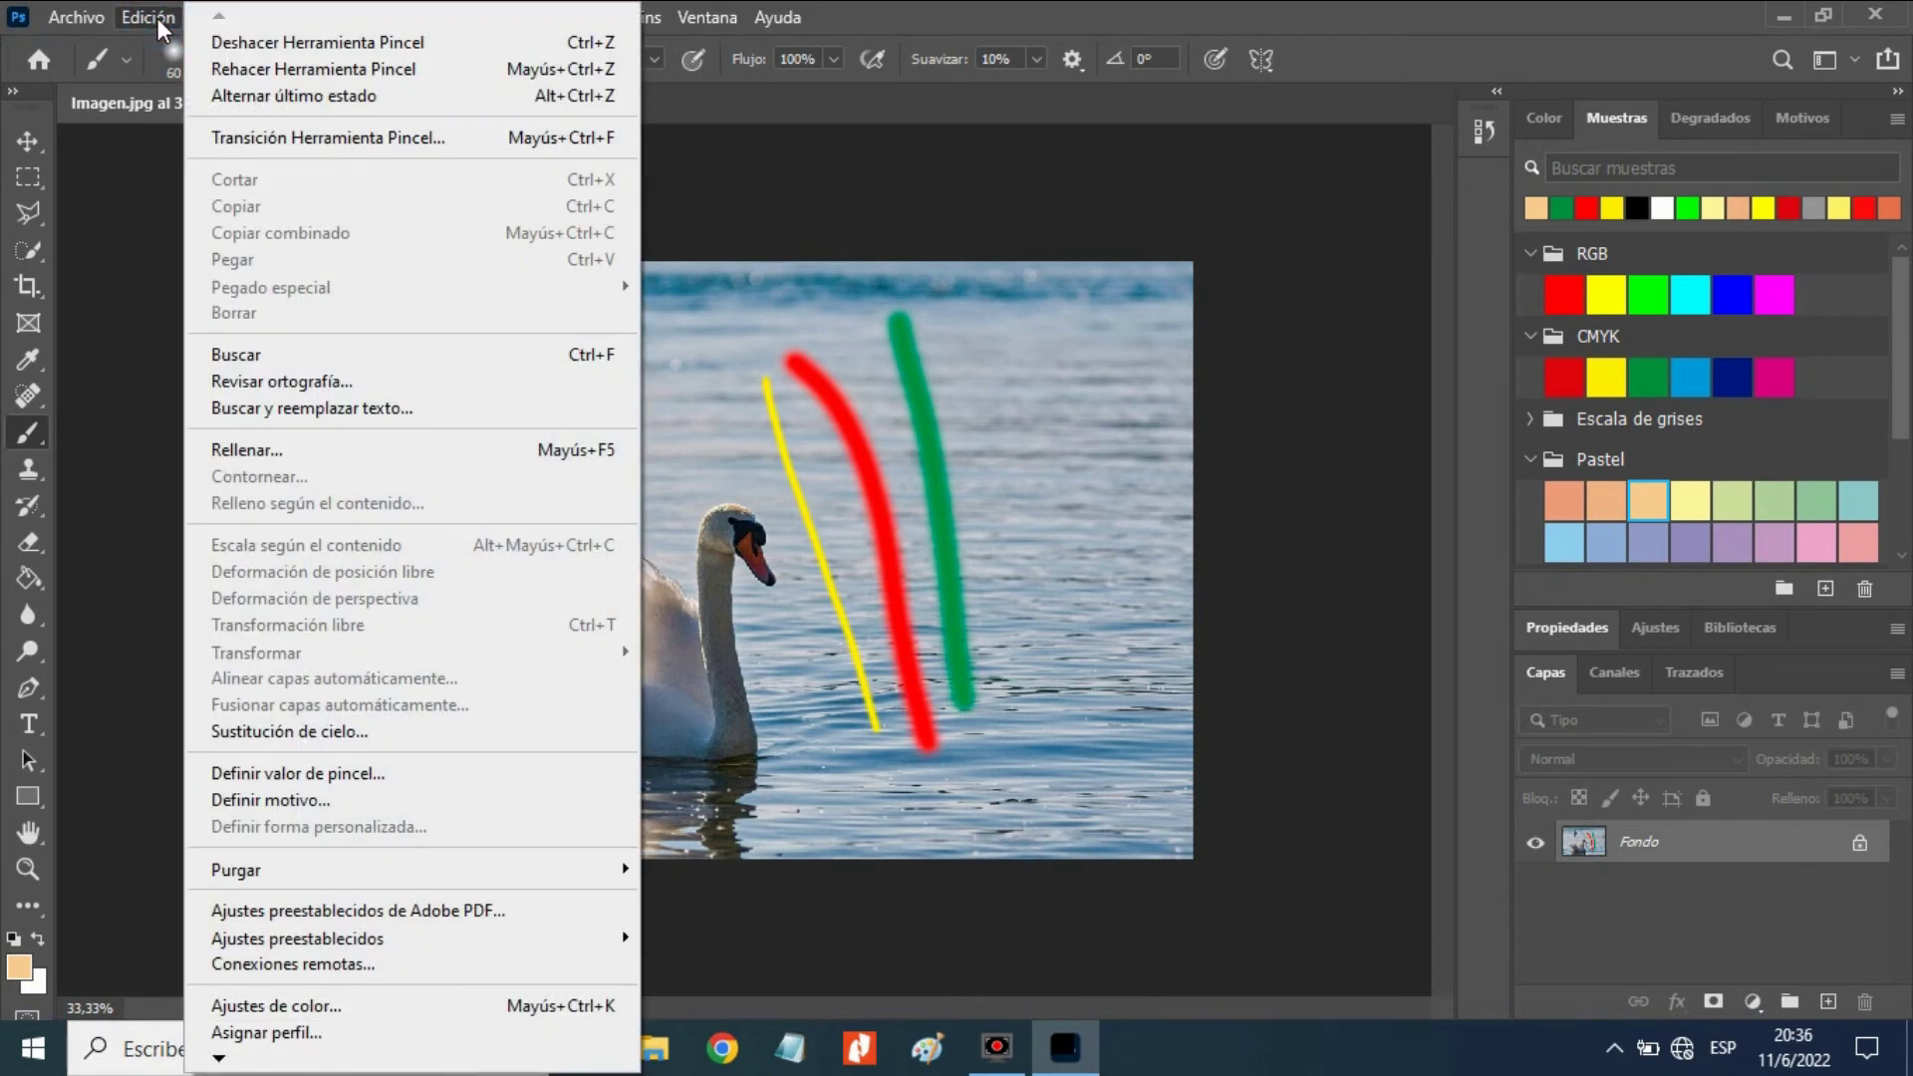
pyautogui.click(259, 69)
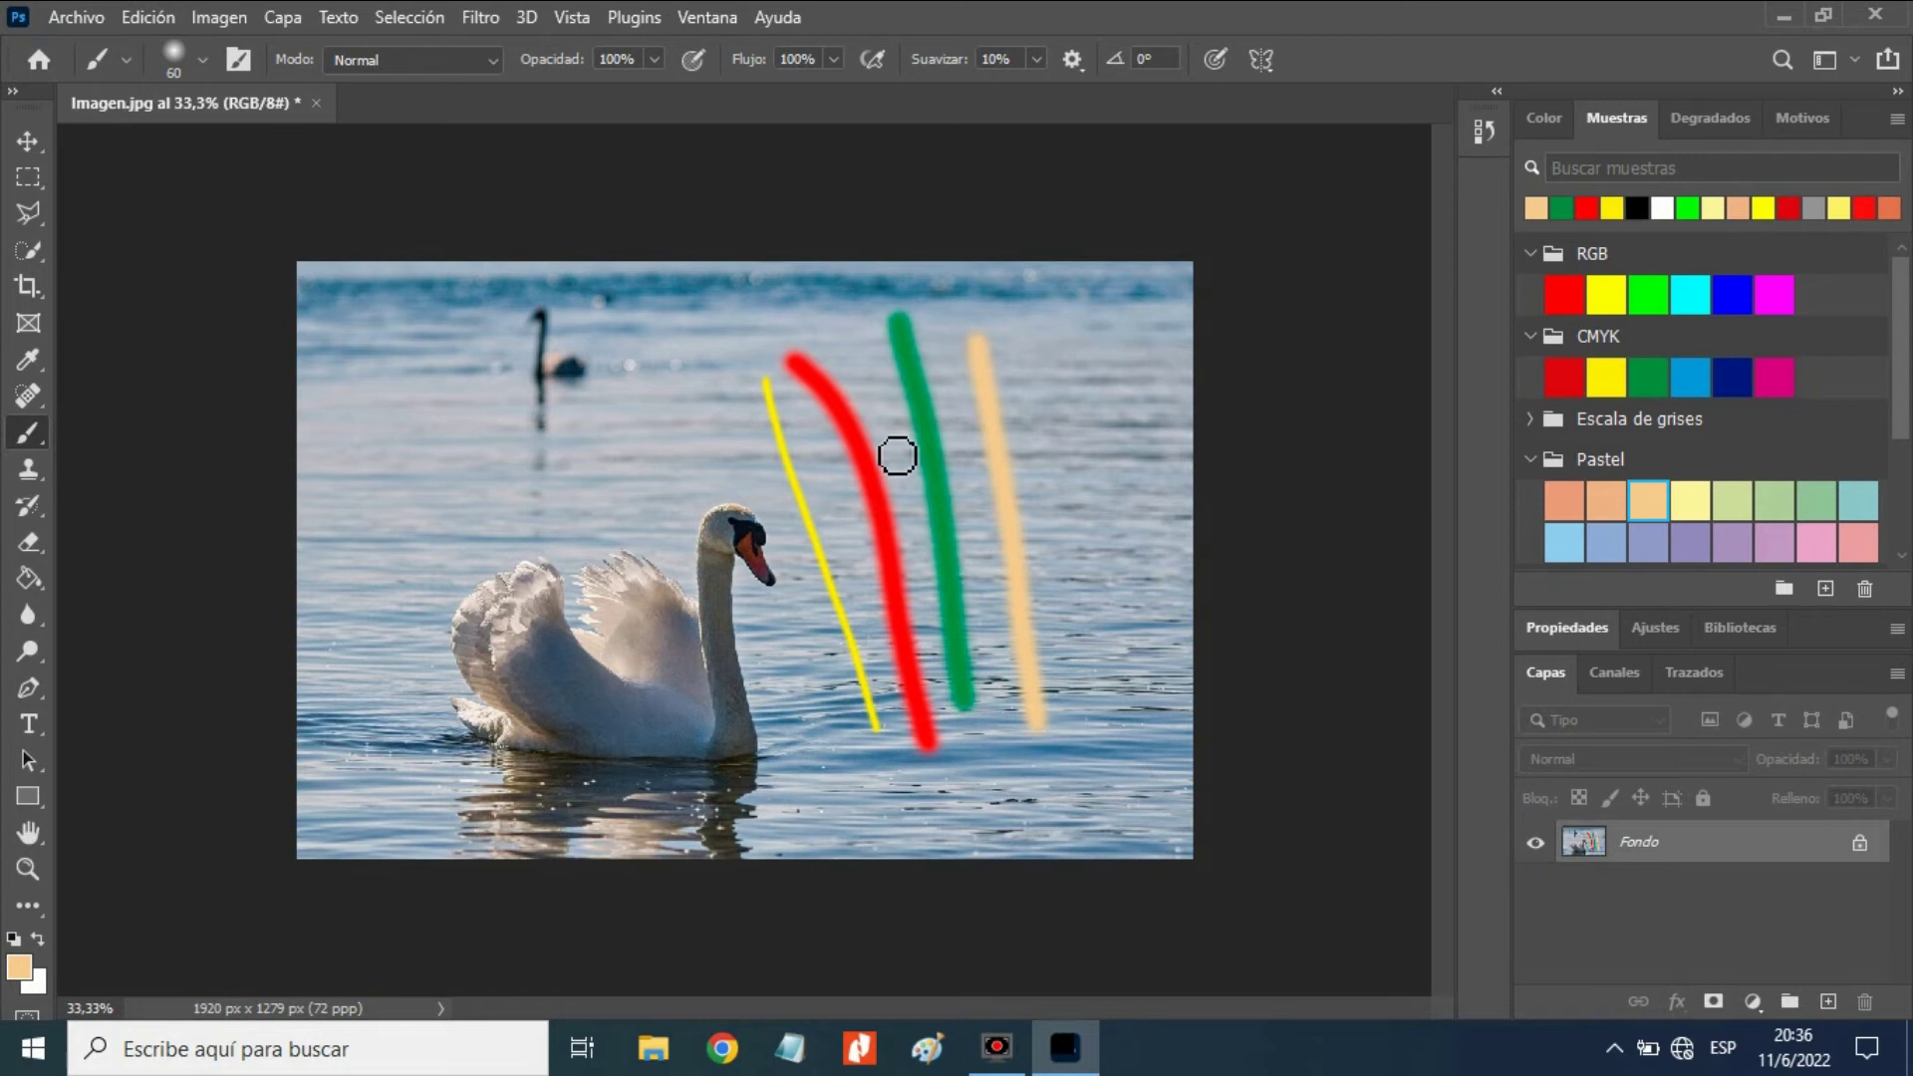
# Step: With the Eraser, unlock the Fondo layer and erase a vertical stripe right of the orange stroke
pyautogui.click(27, 542)
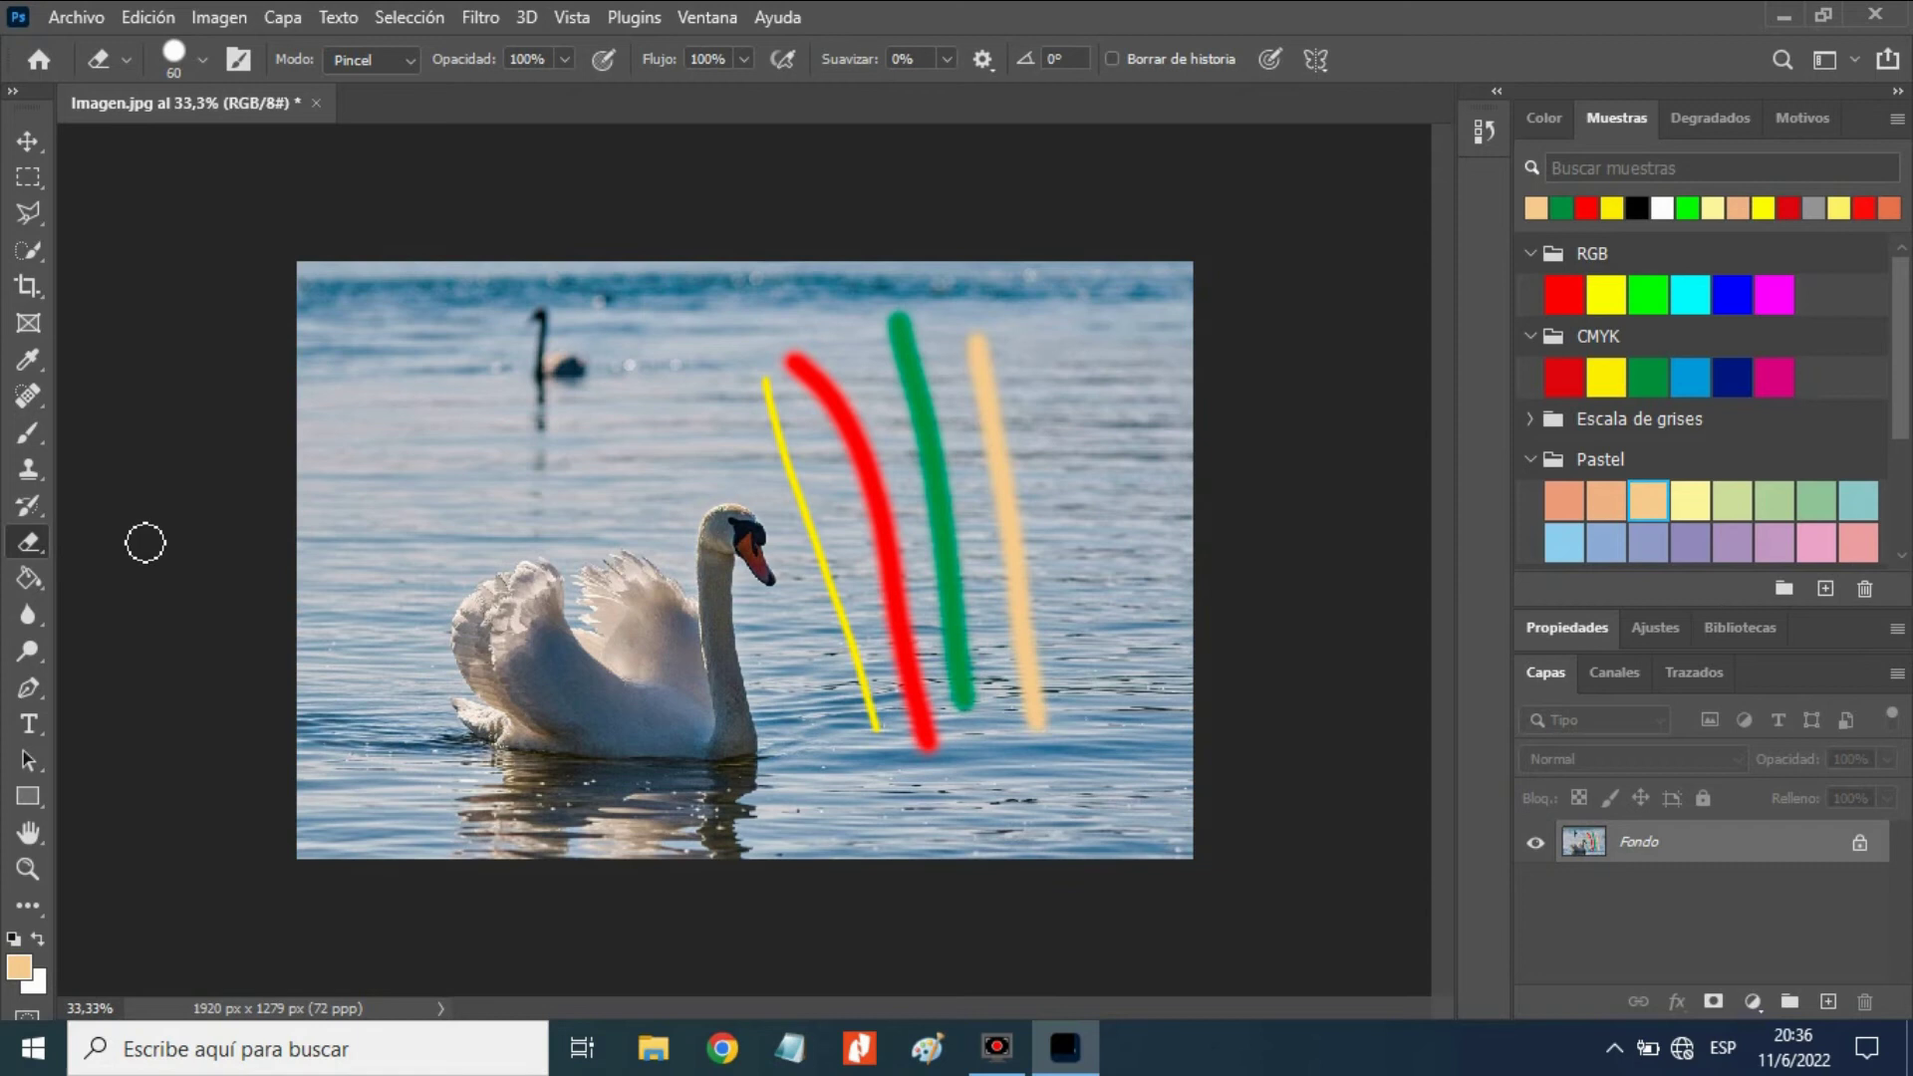
pyautogui.click(1859, 842)
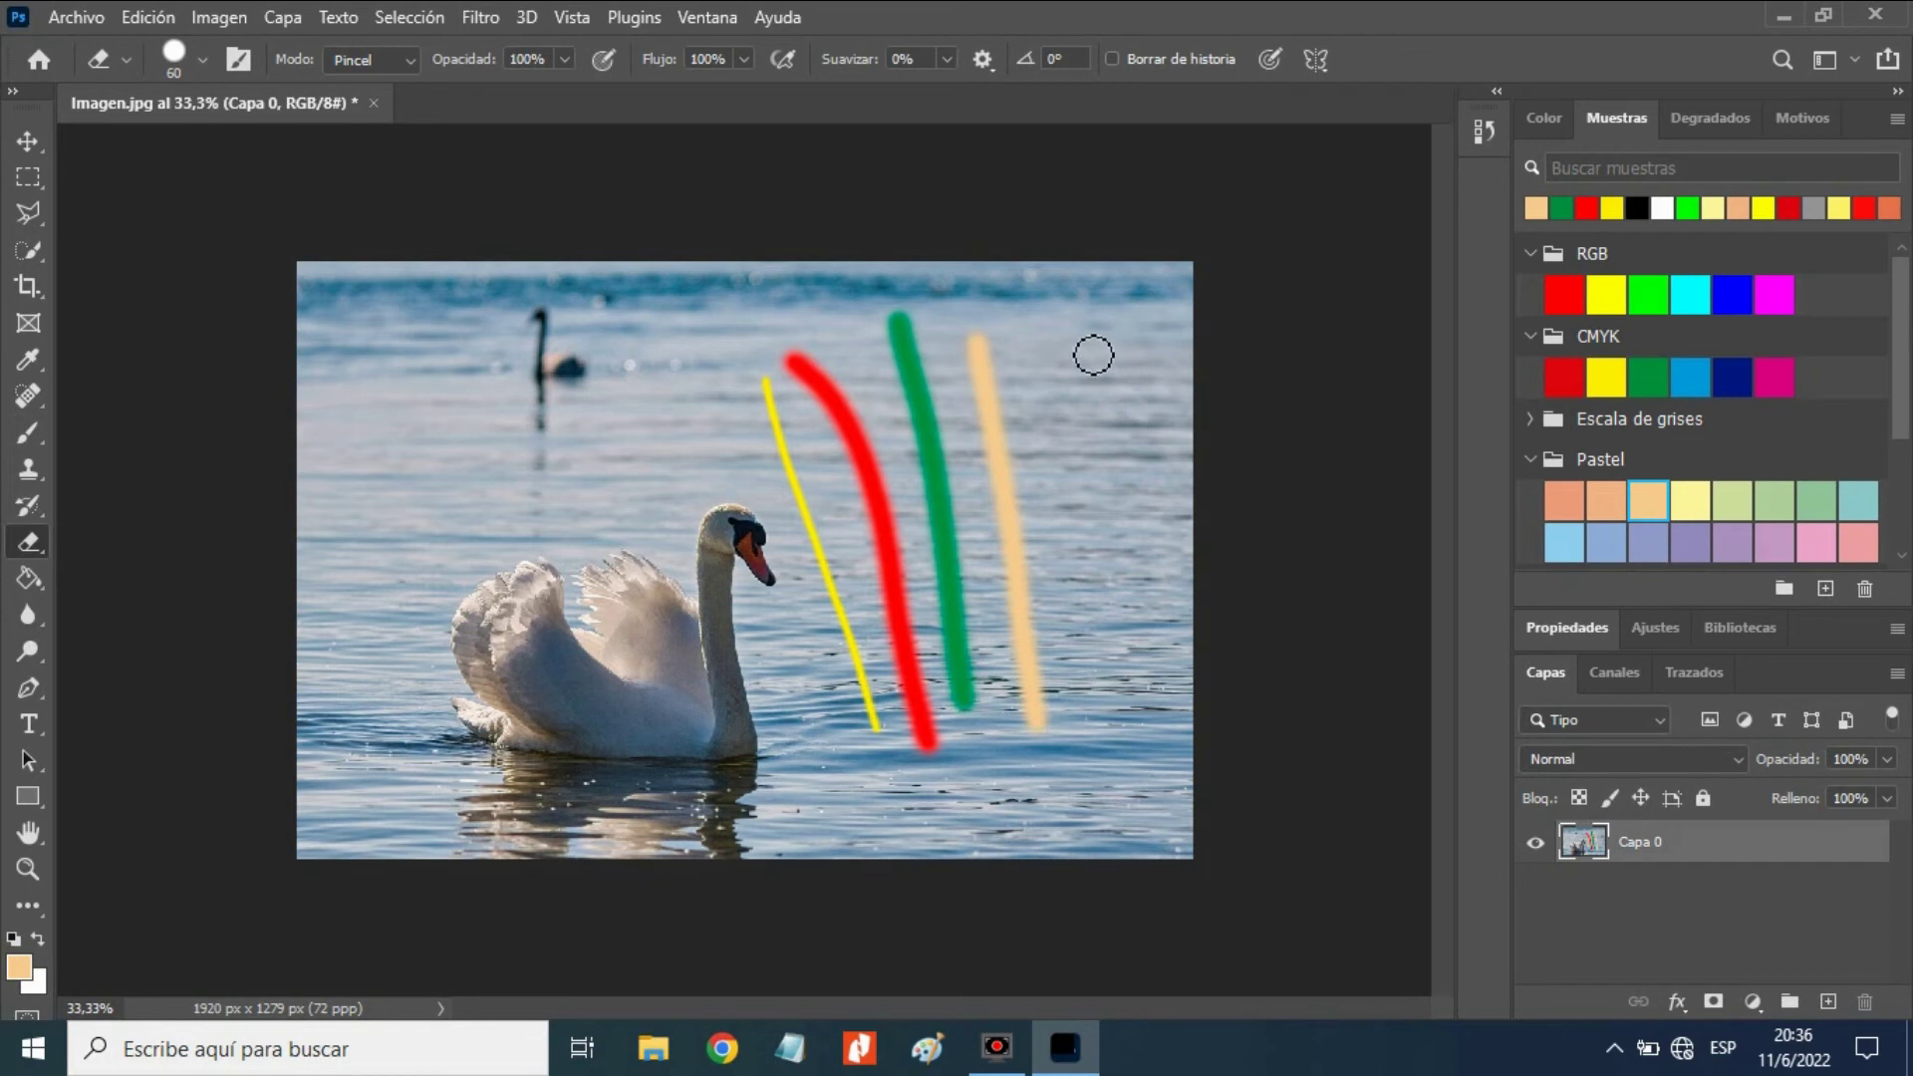
pyautogui.moveTo(1093, 355)
pyautogui.mouseDown()
pyautogui.moveTo(1109, 384)
pyautogui.moveTo(1106, 732)
pyautogui.mouseUp()
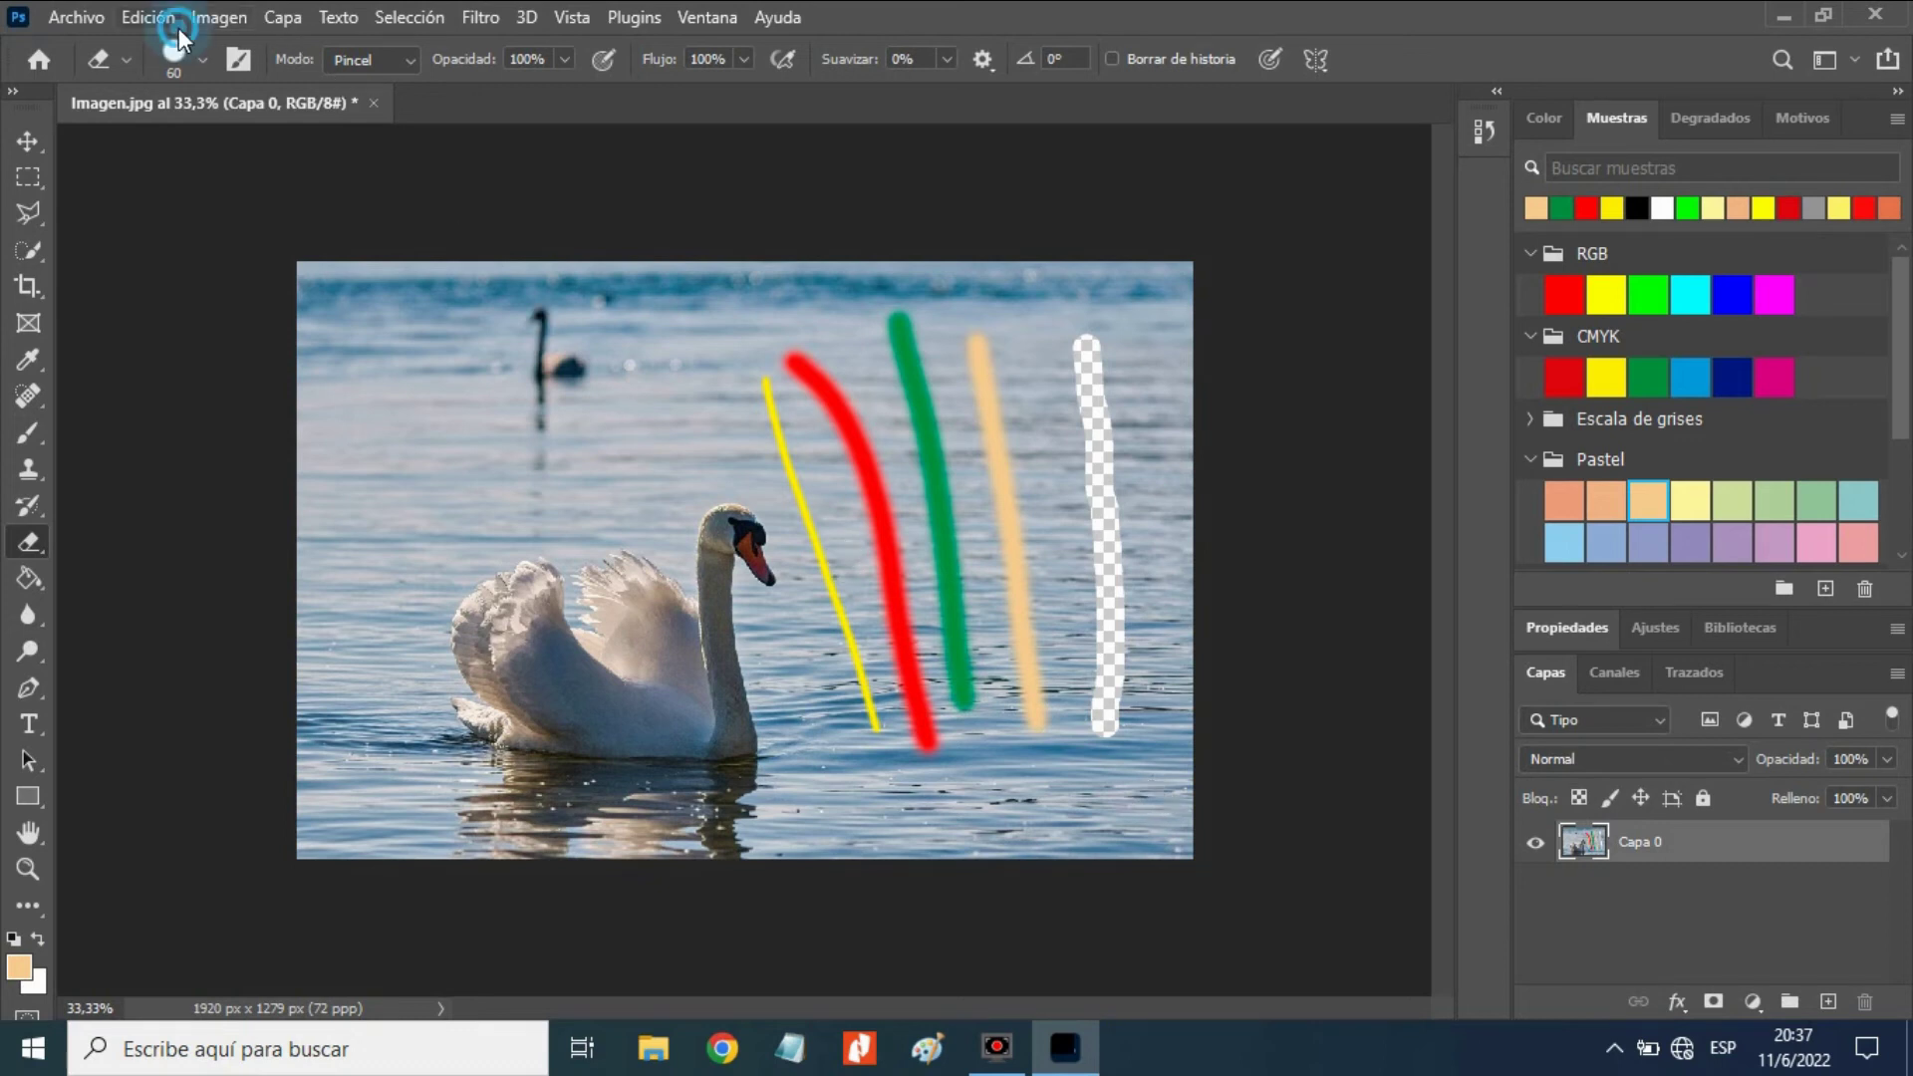
pyautogui.click(175, 24)
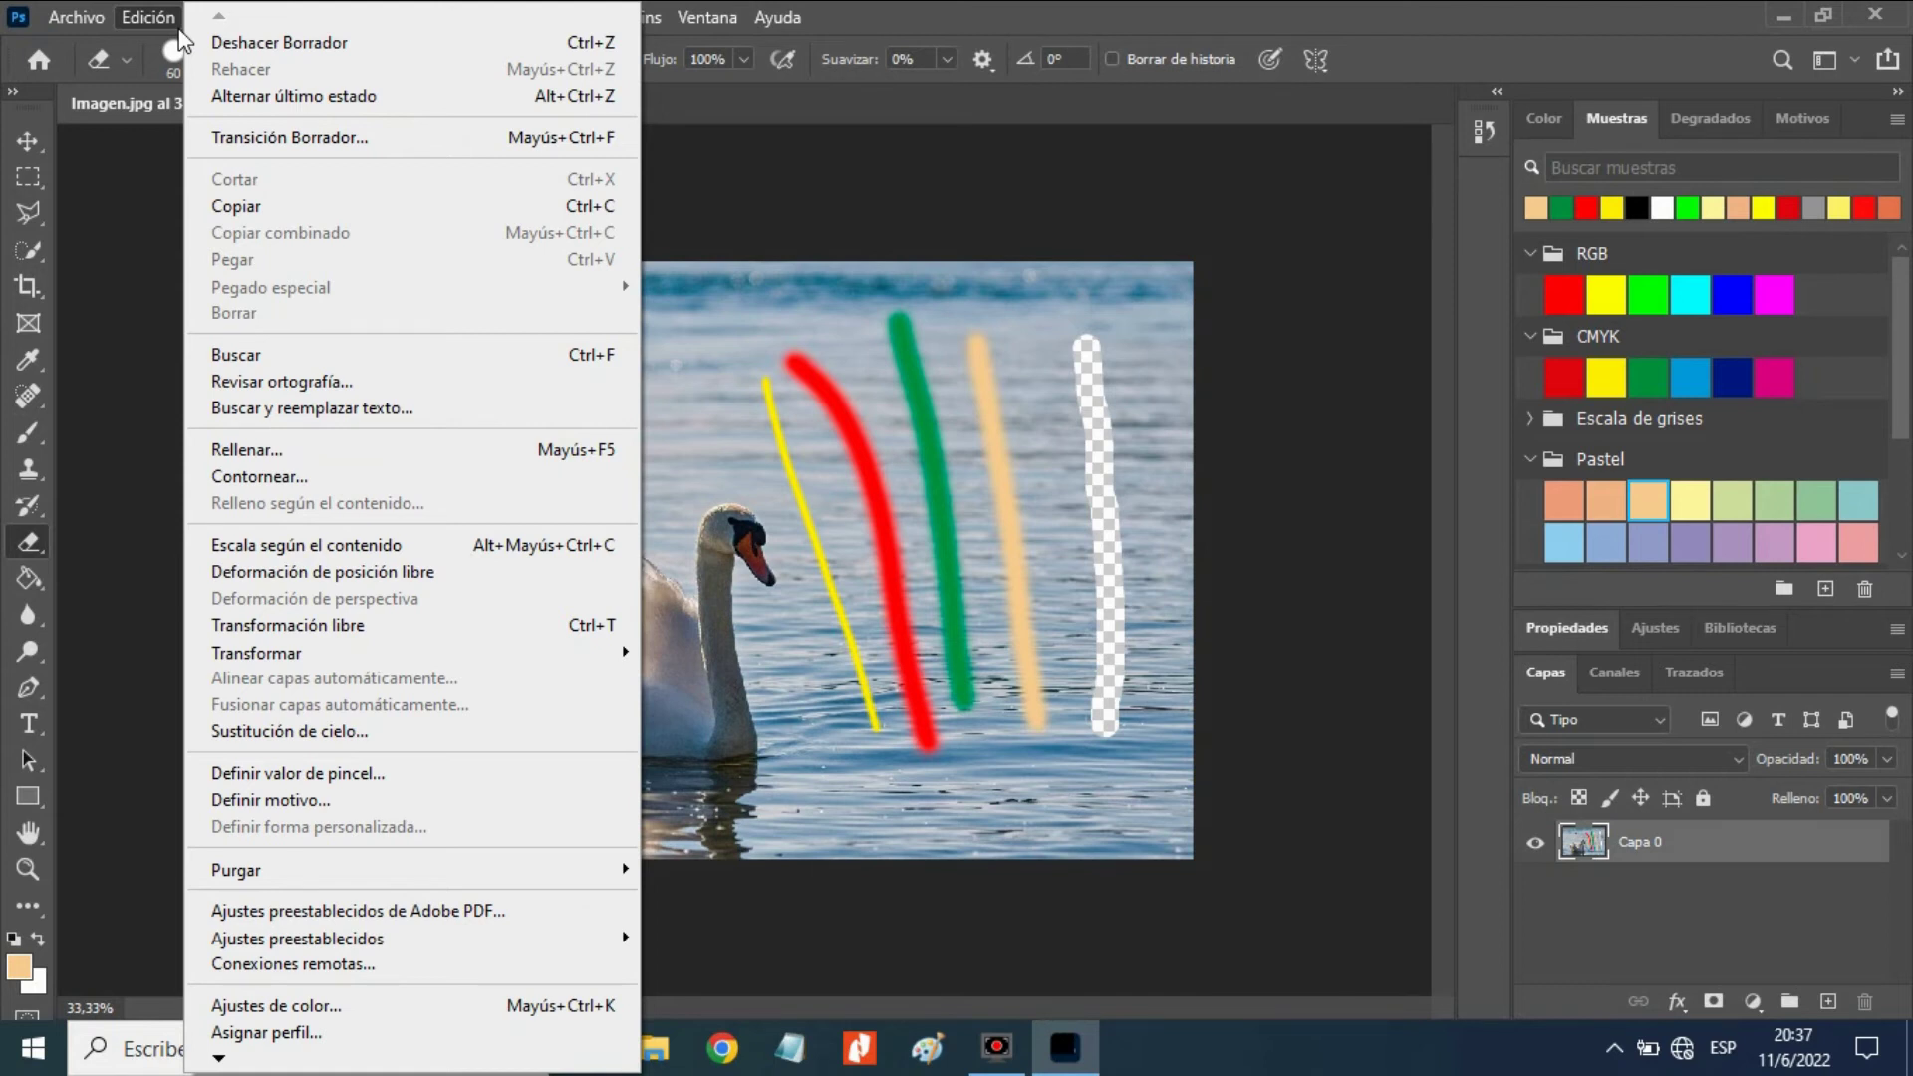
pyautogui.click(242, 40)
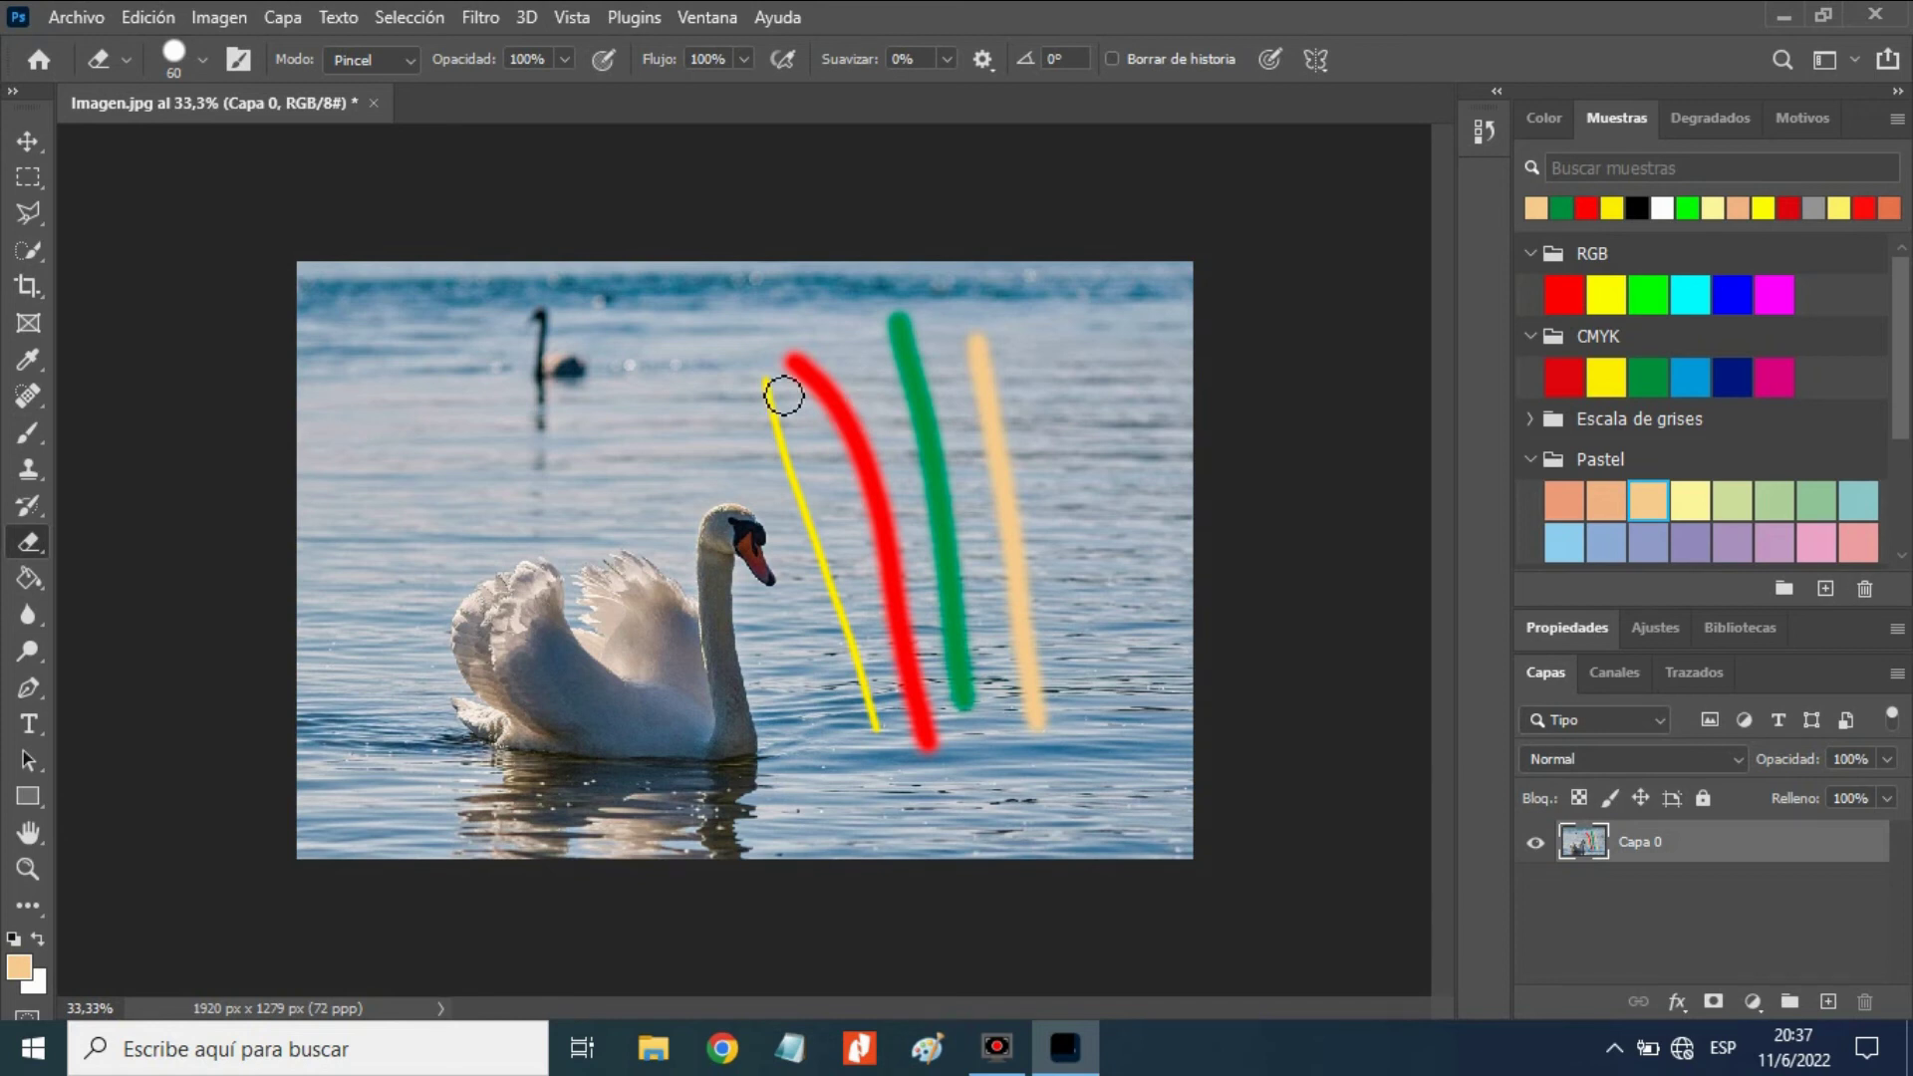
pyautogui.click(164, 22)
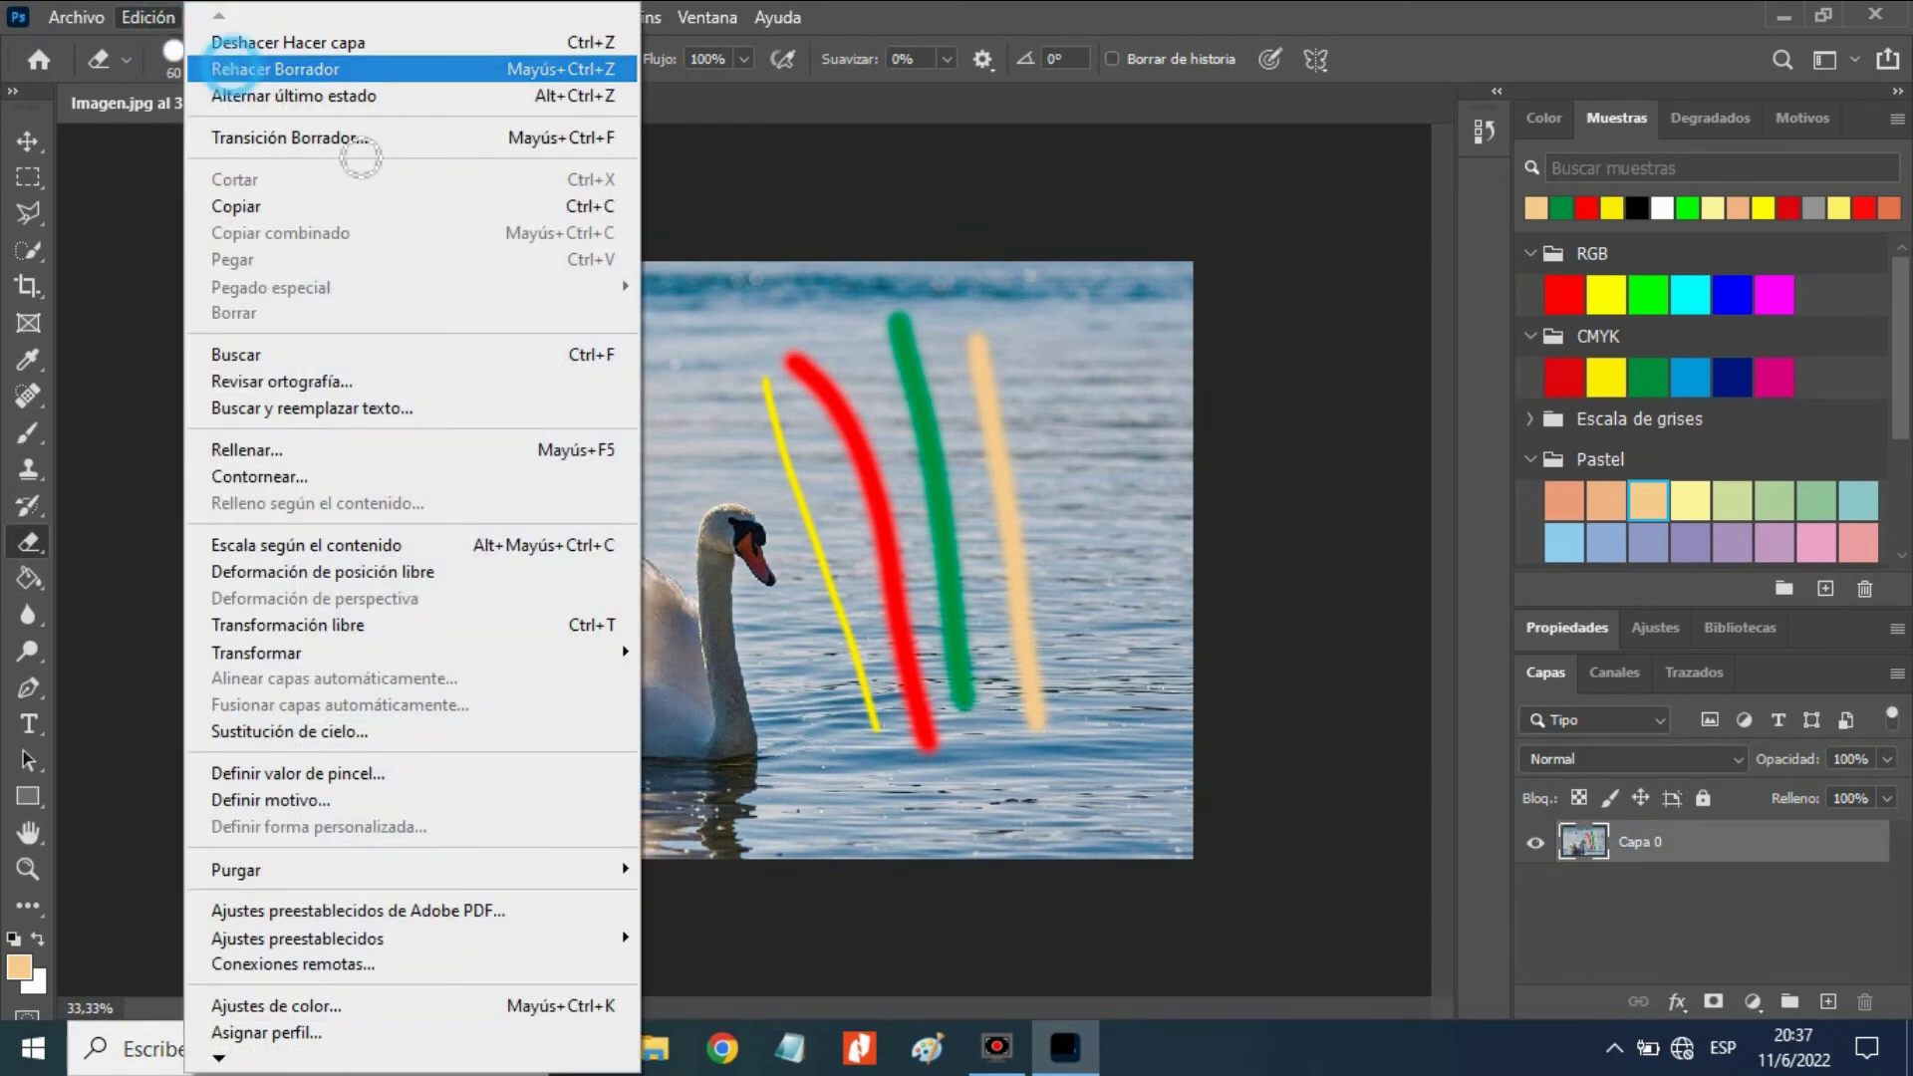
pyautogui.click(275, 69)
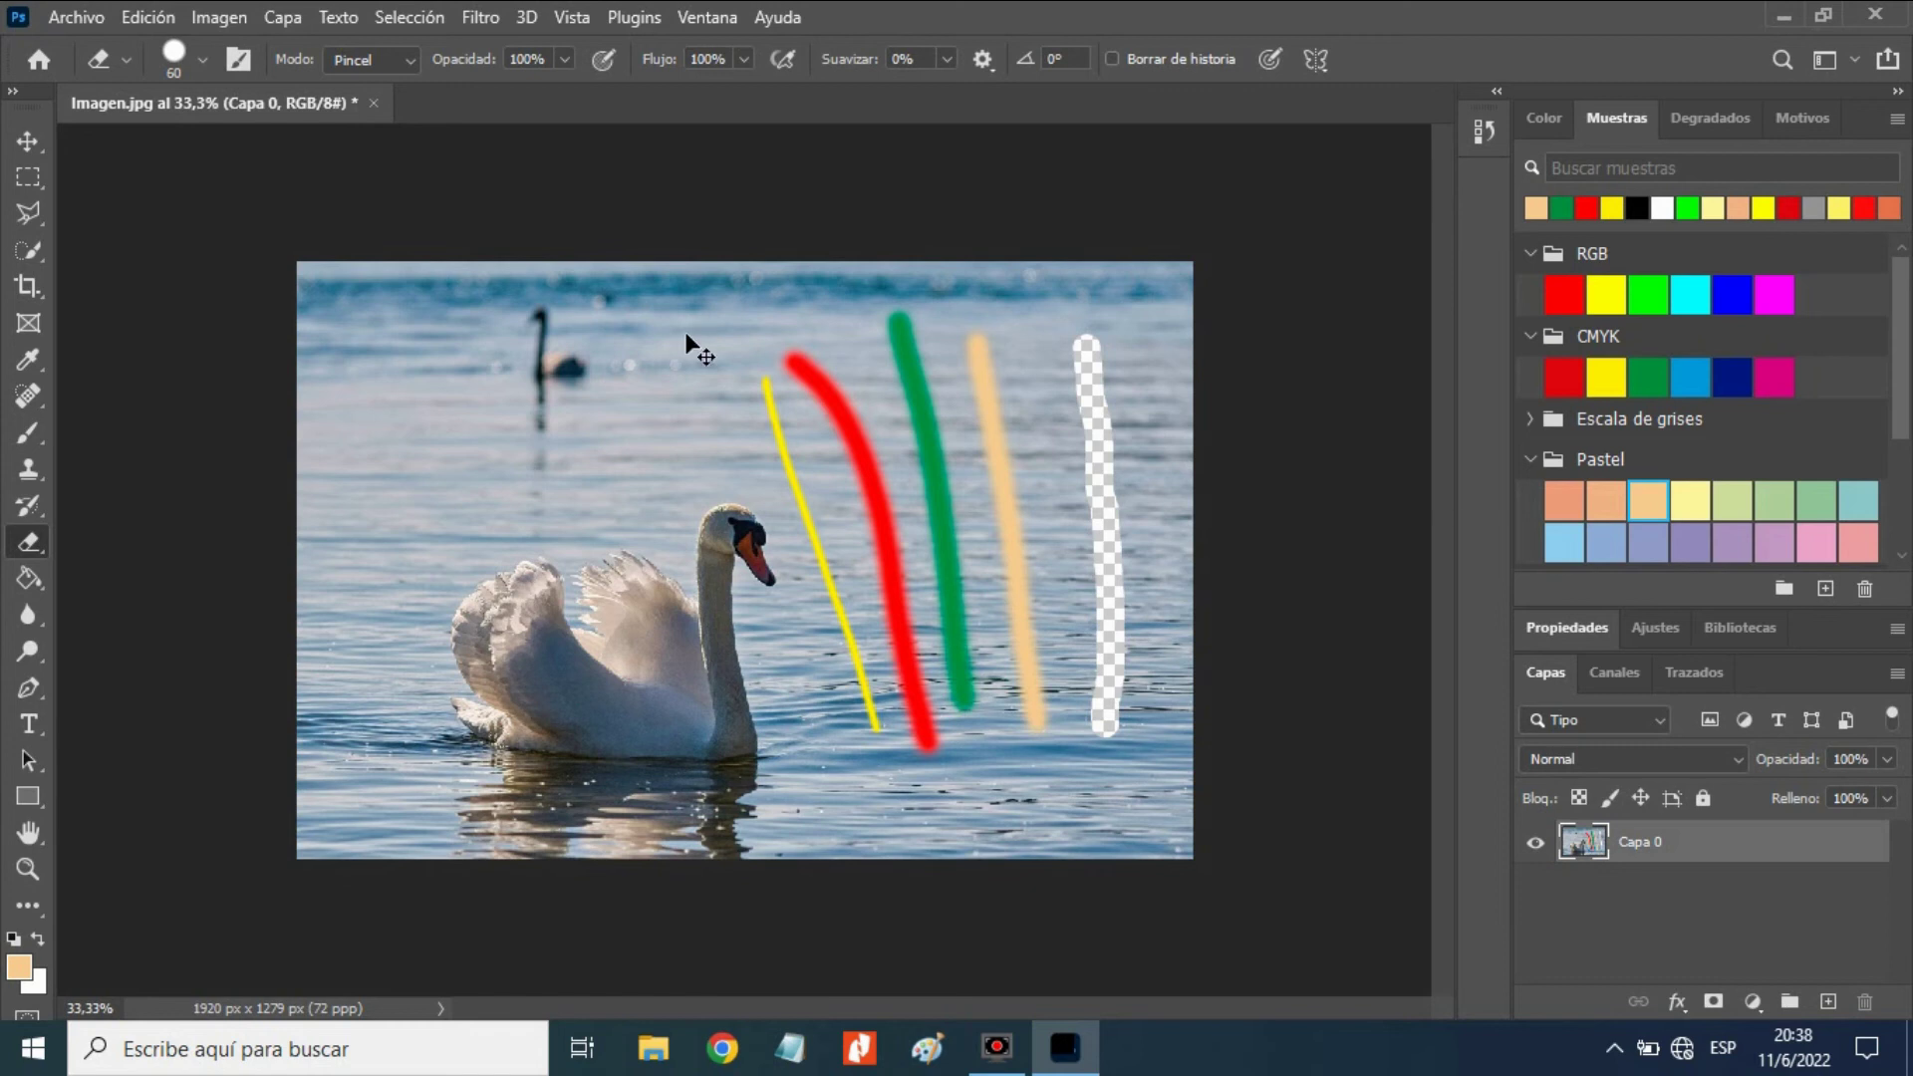
pyautogui.hotkey('ctrl', 'z')
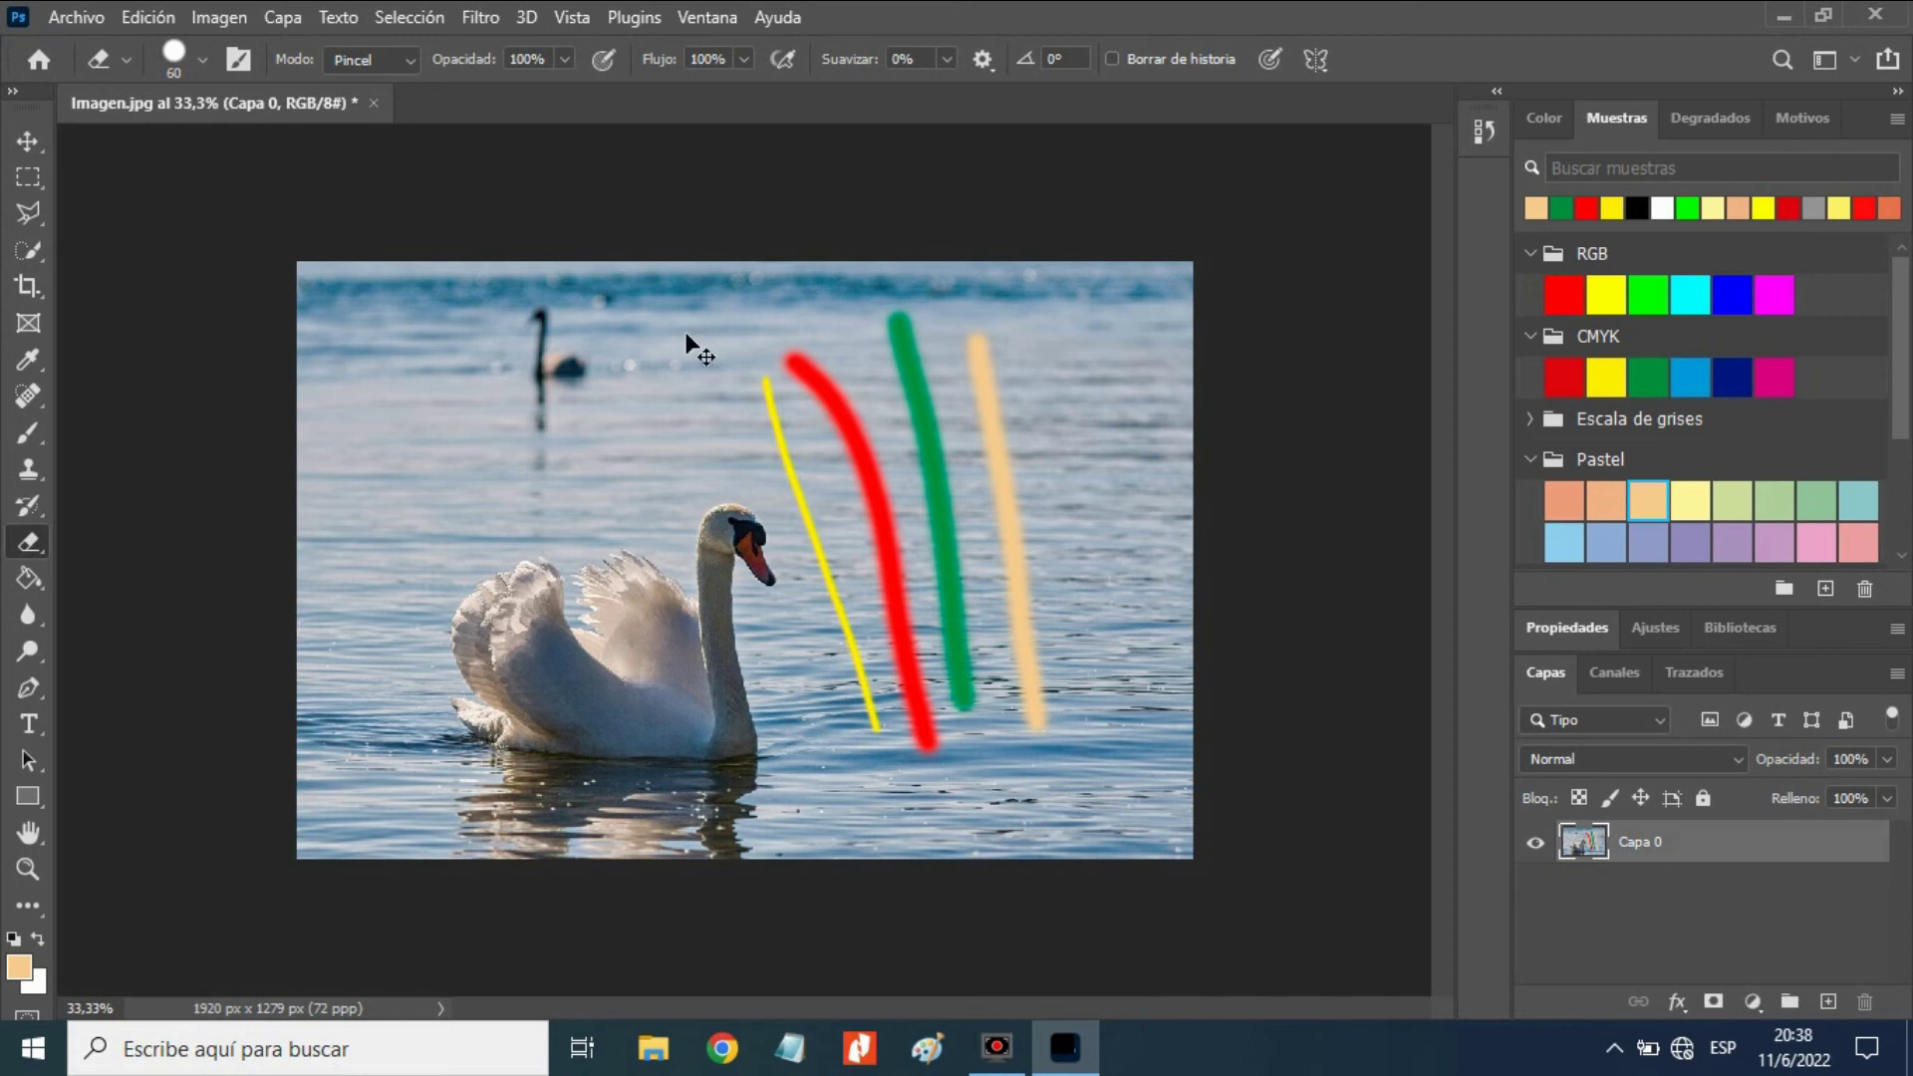
pyautogui.hotkey('ctrl', 'shift', 'z')
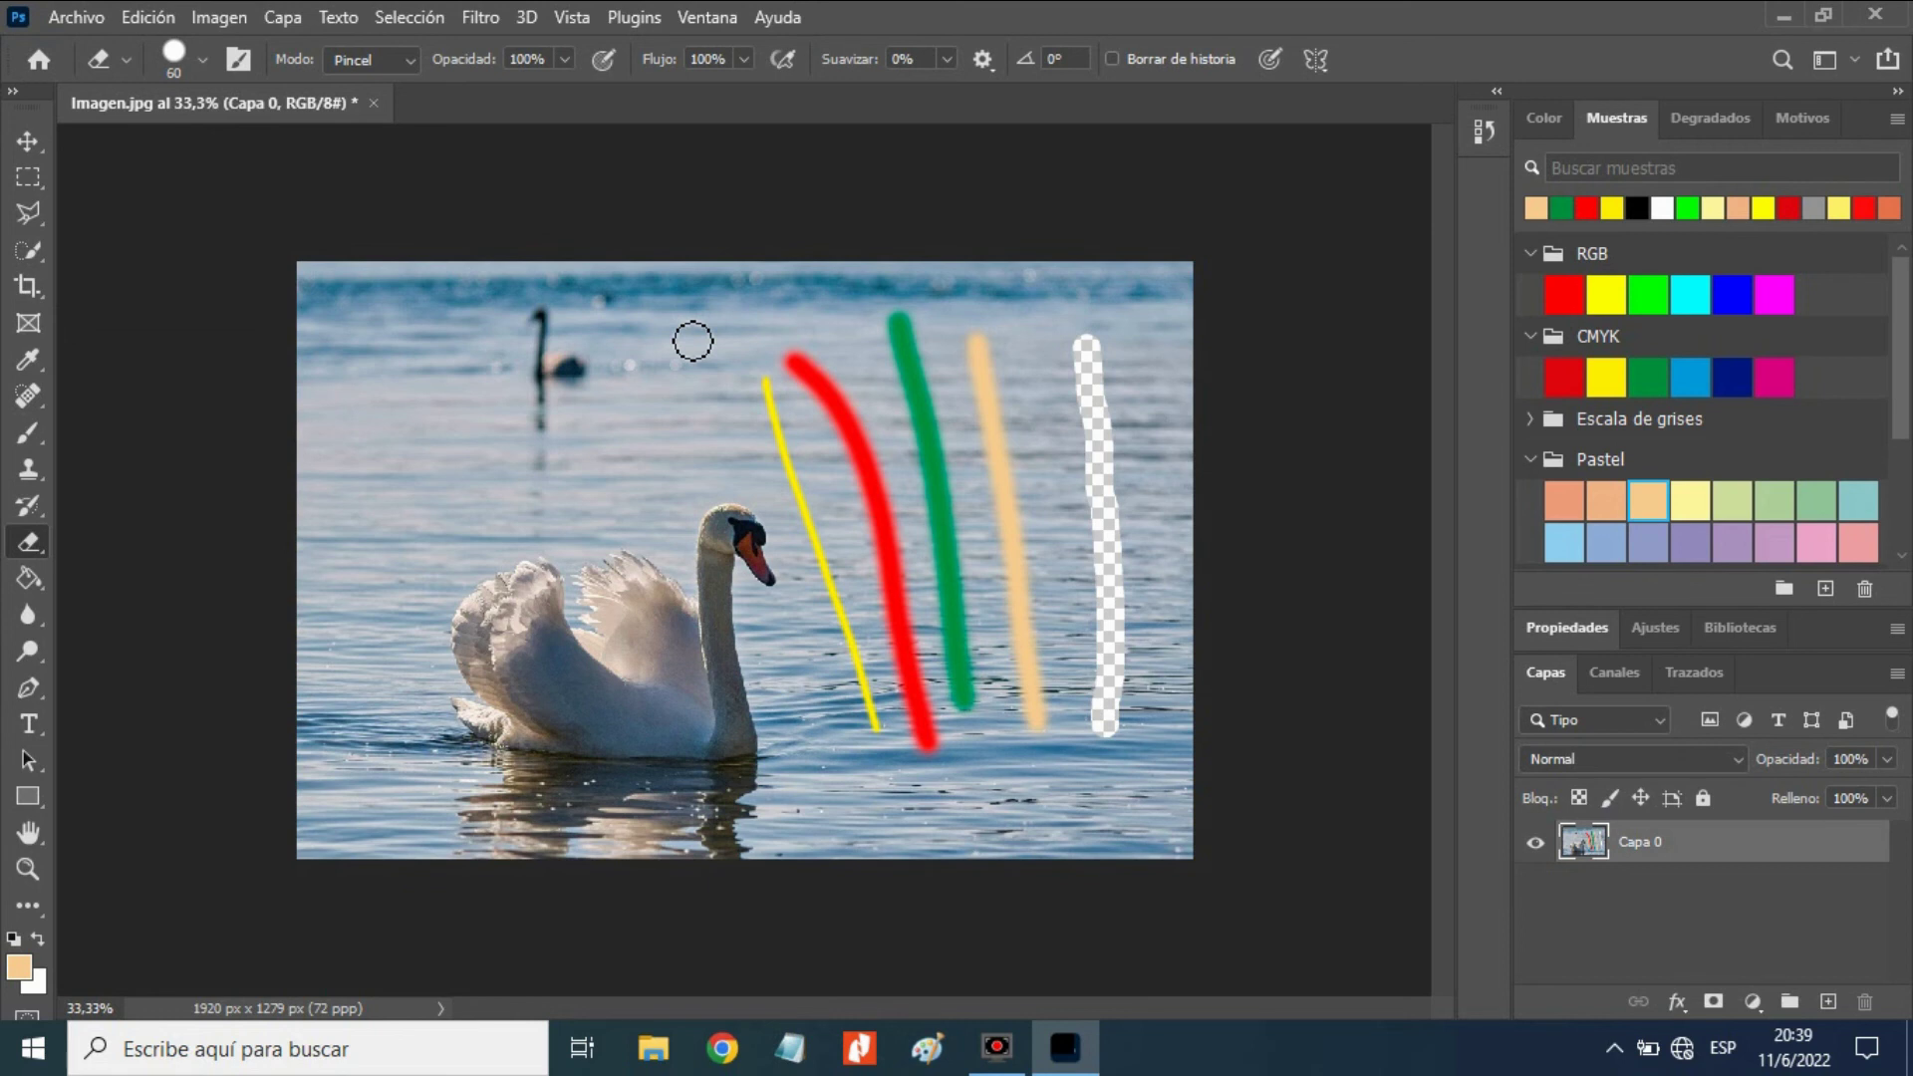
pyautogui.hotkey('ctrl', 'z')
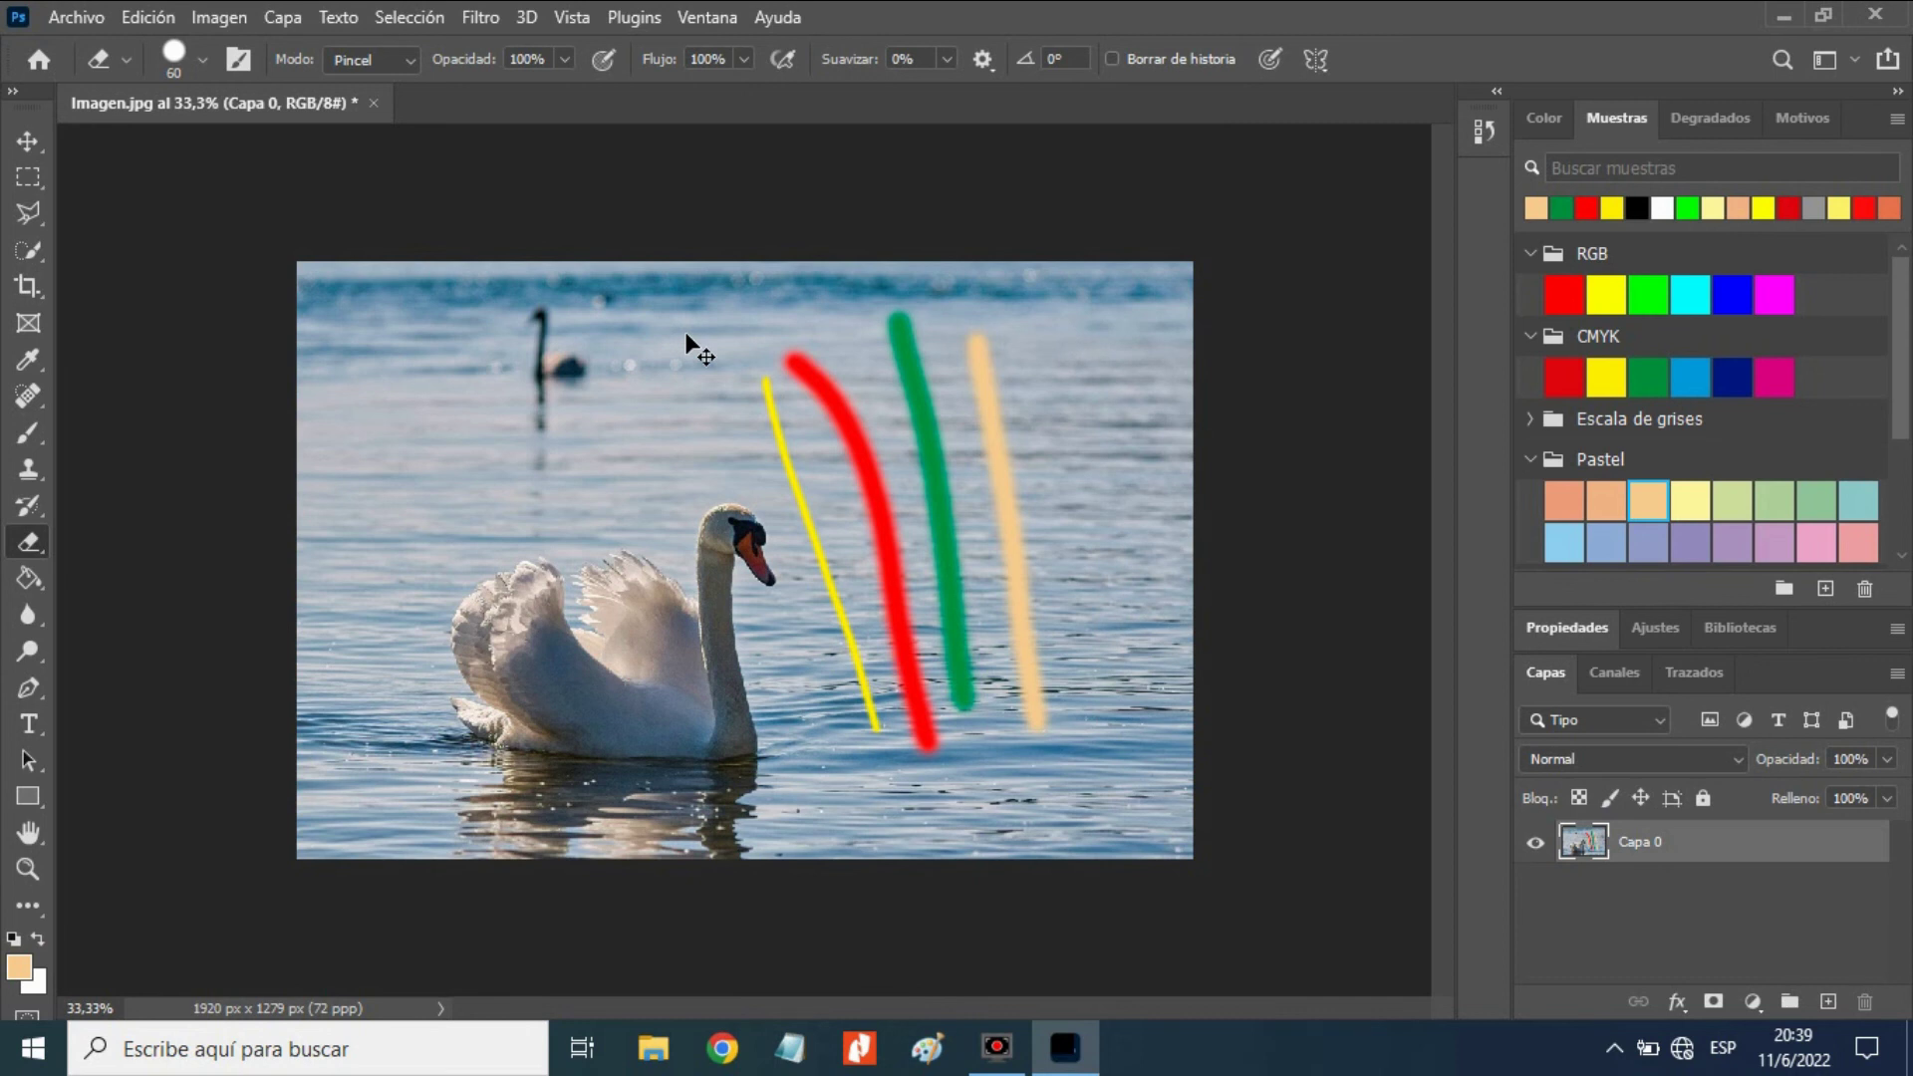
pyautogui.hotkey('ctrl', 'z')
pyautogui.hotkey('ctrl', 'z')
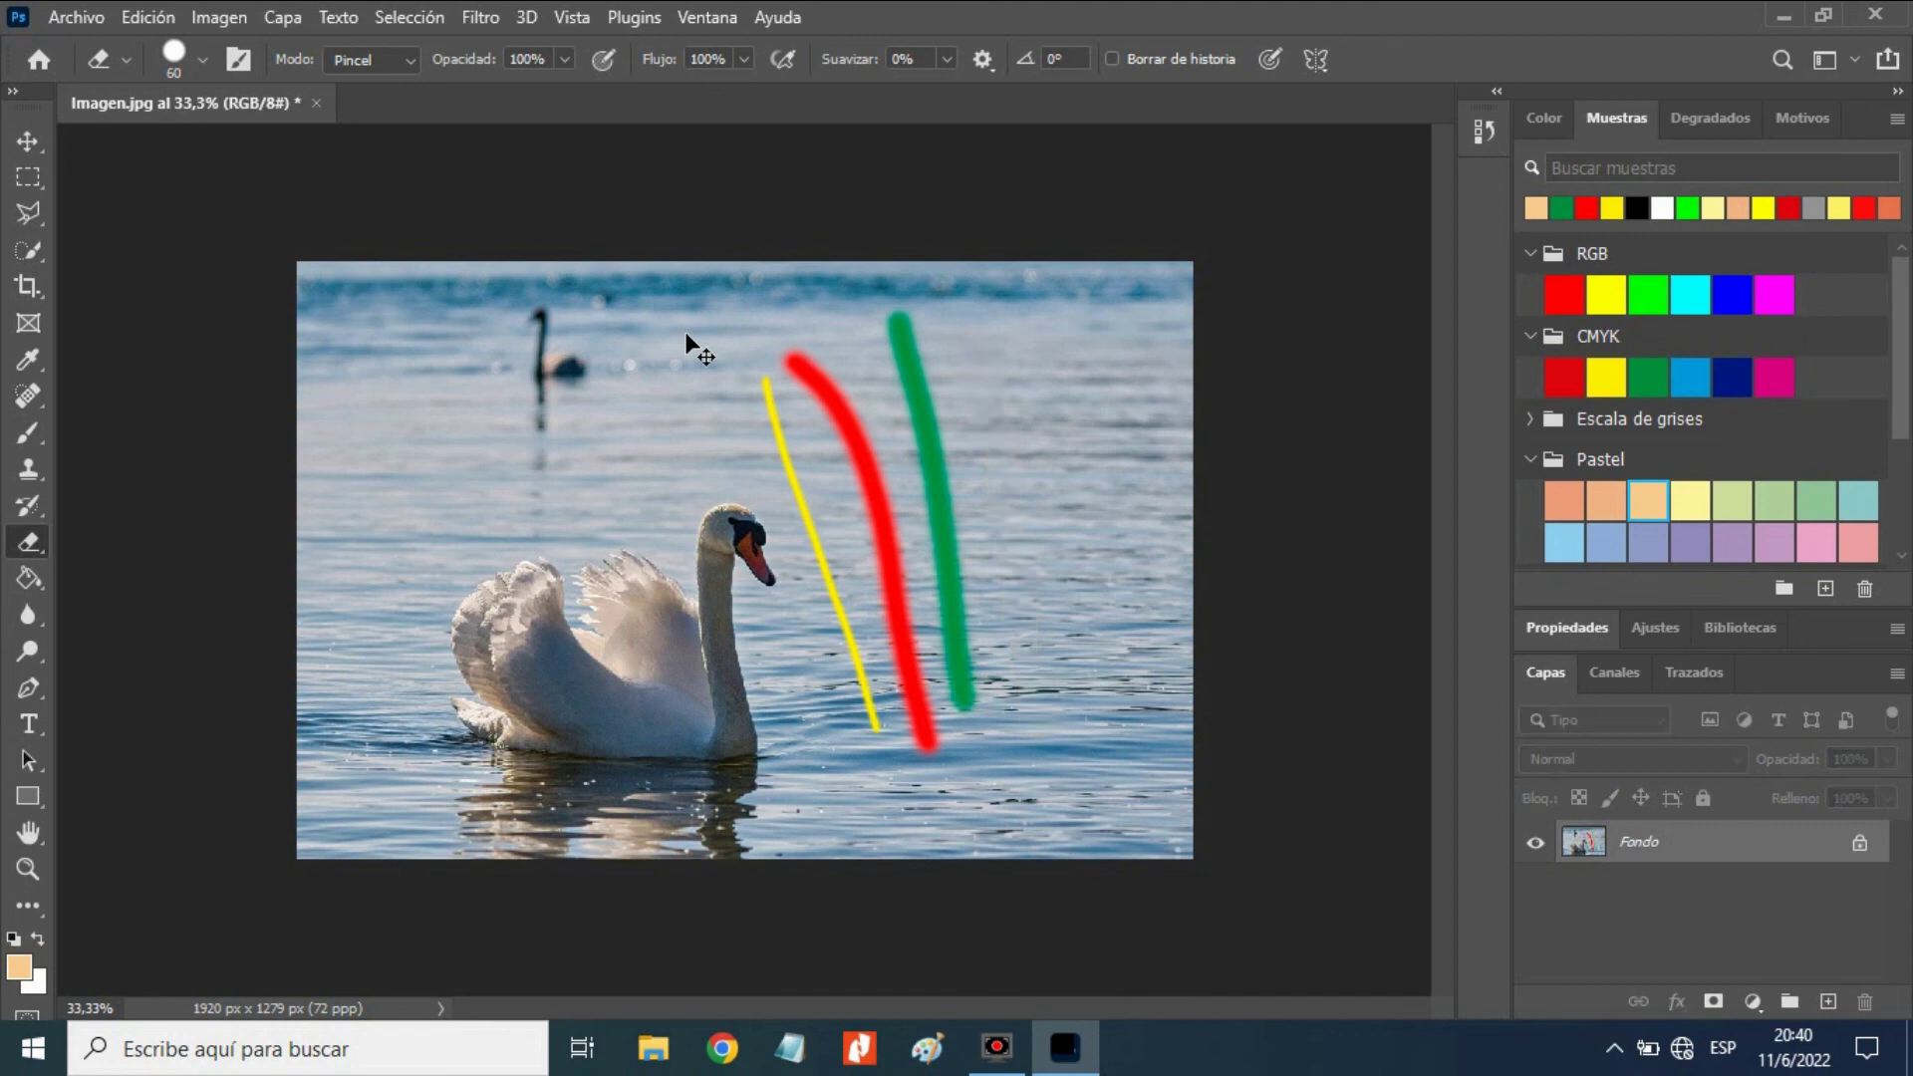
pyautogui.hotkey('ctrl', 'z')
pyautogui.hotkey('ctrl', 'z')
pyautogui.hotkey('ctrl', 'z')
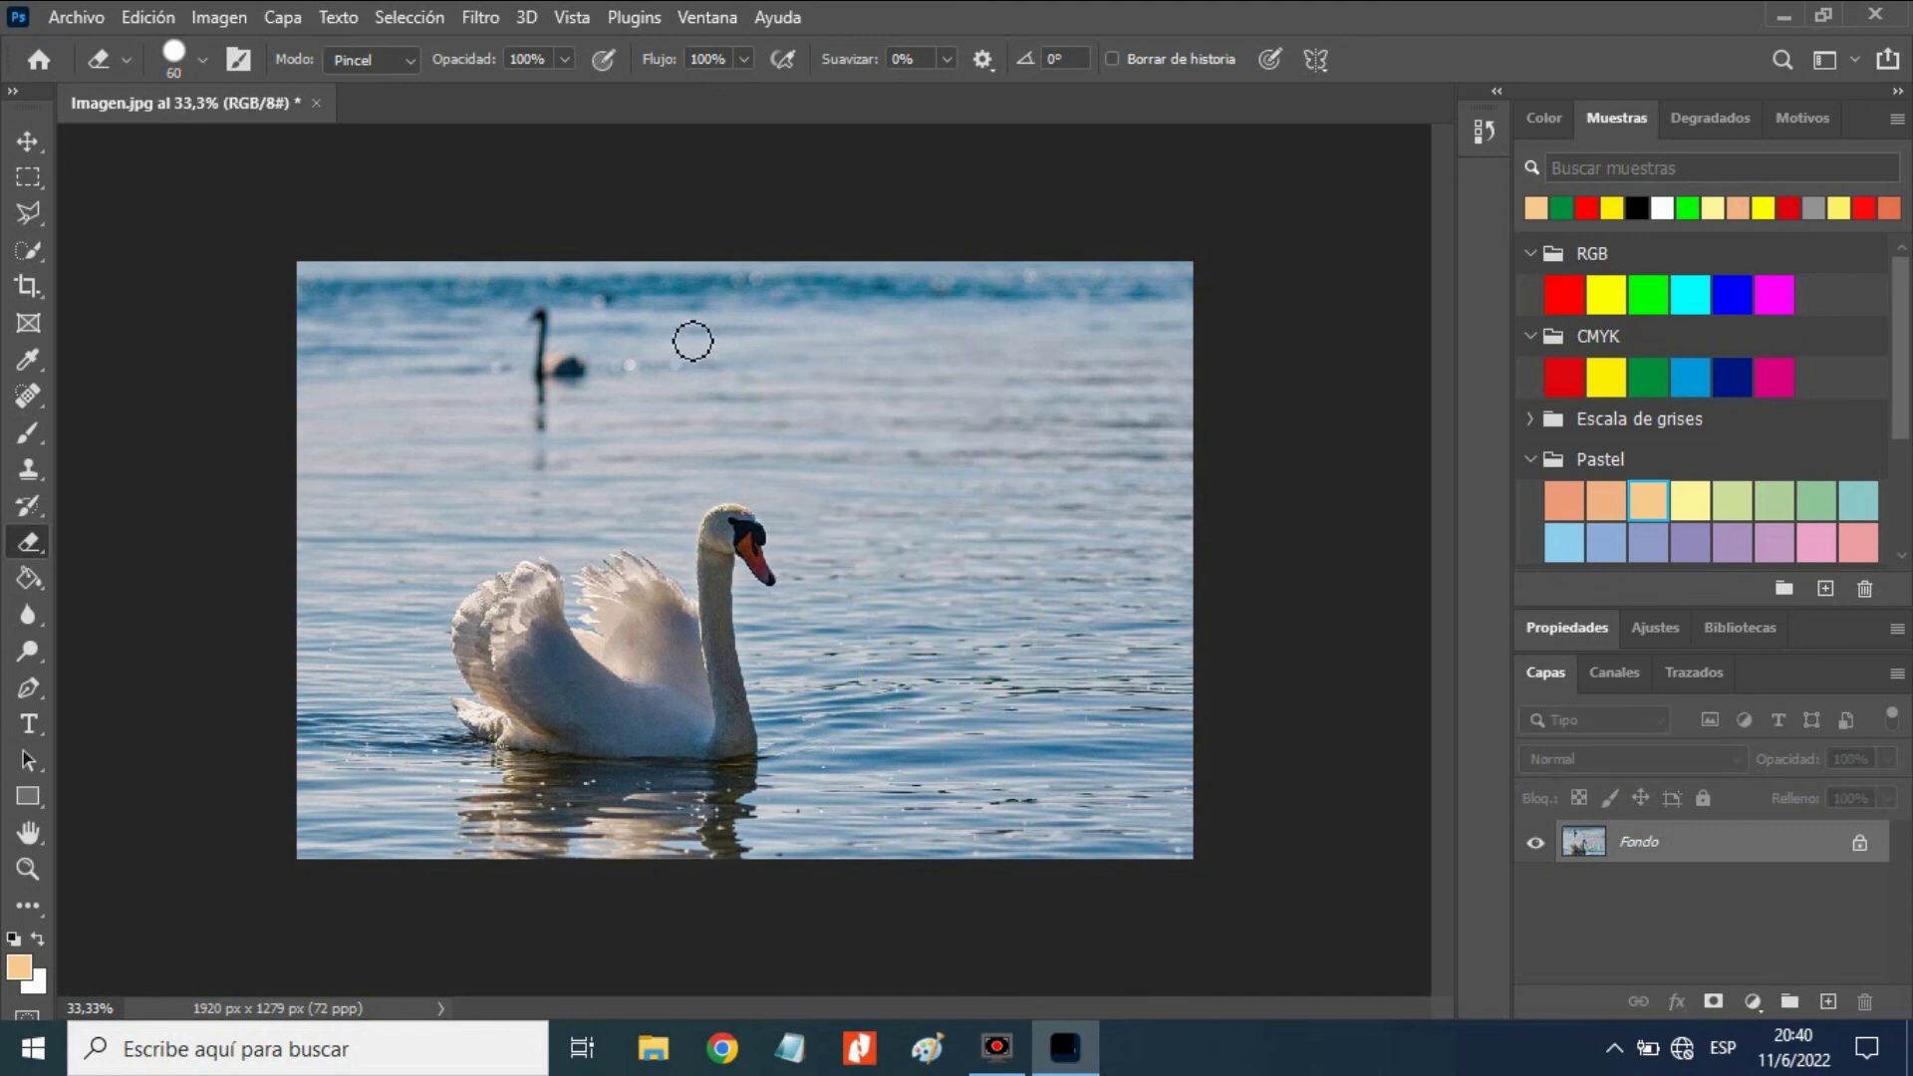
pyautogui.press('z')
pyautogui.hotkey('ctrl', 'shift', 'z')
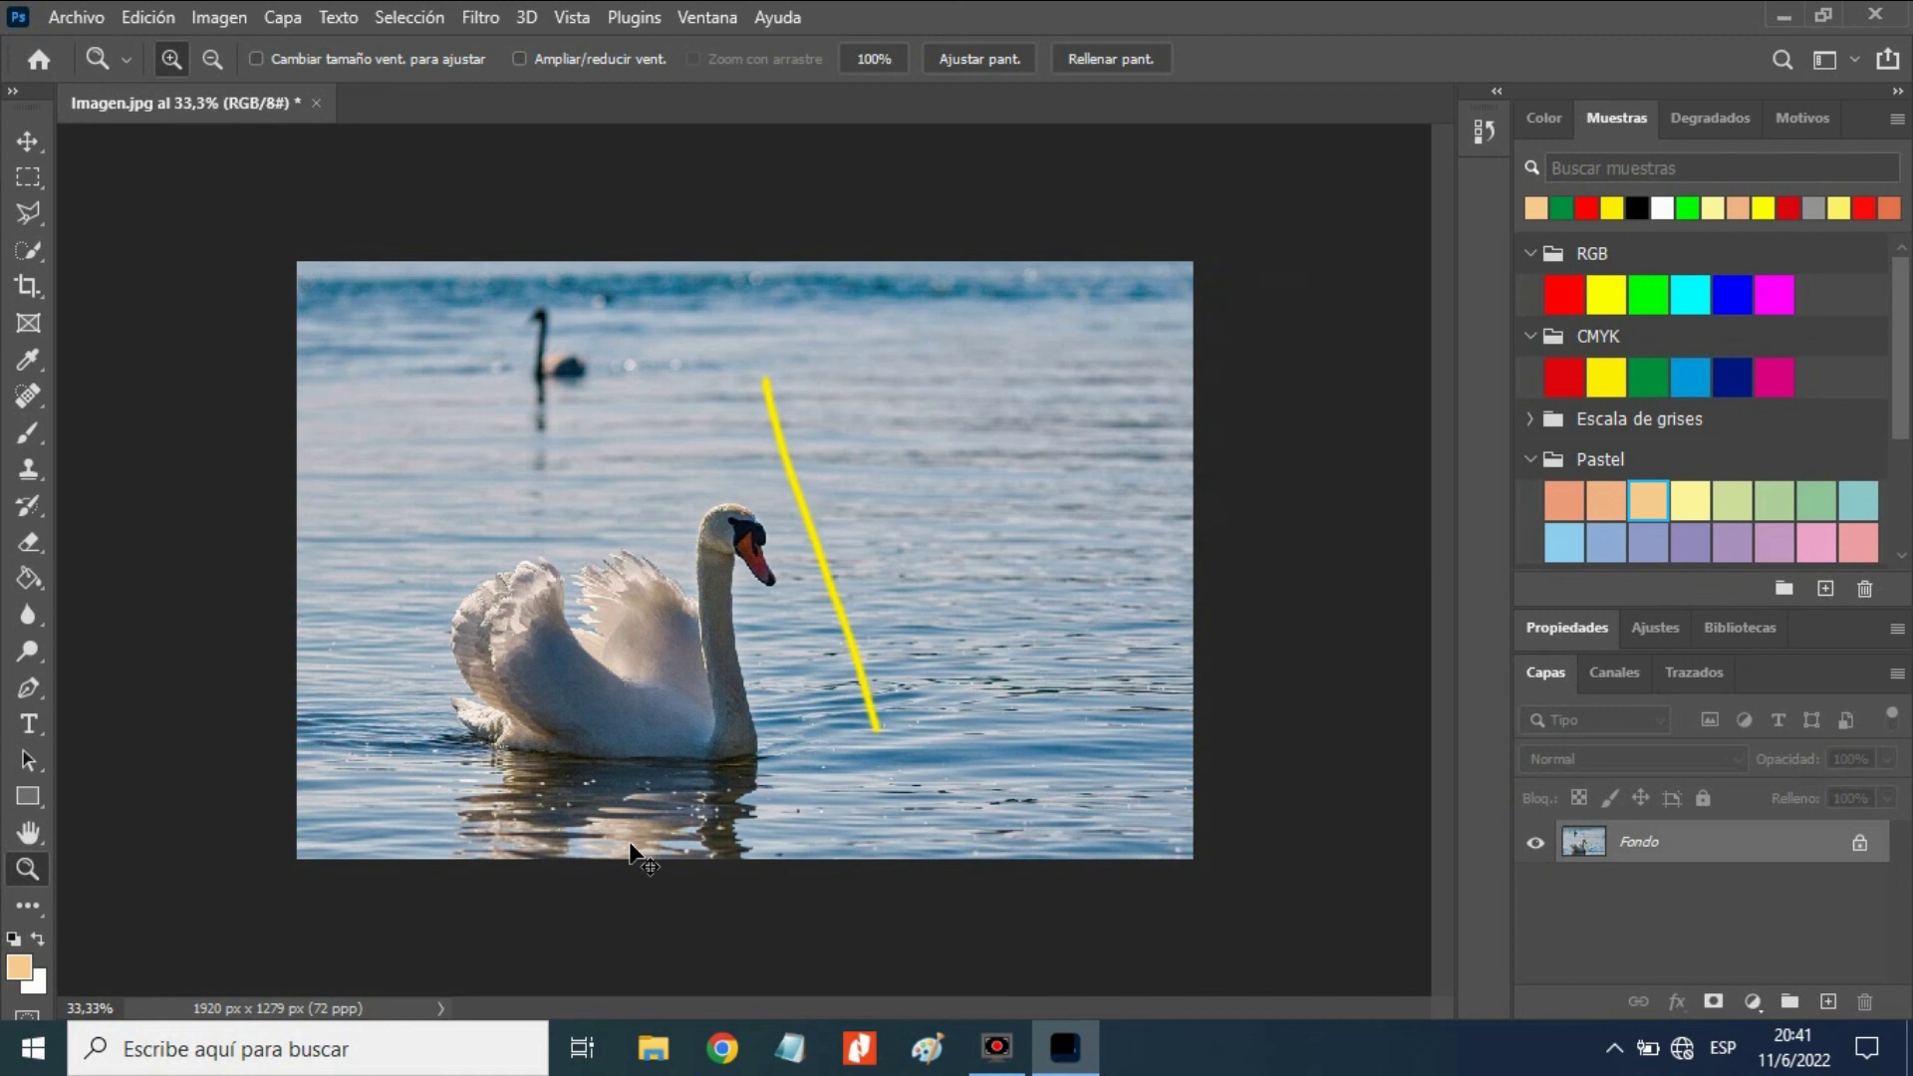
pyautogui.hotkey('ctrl', 'shift', 'z')
pyautogui.hotkey('ctrl', 'shift', 'z')
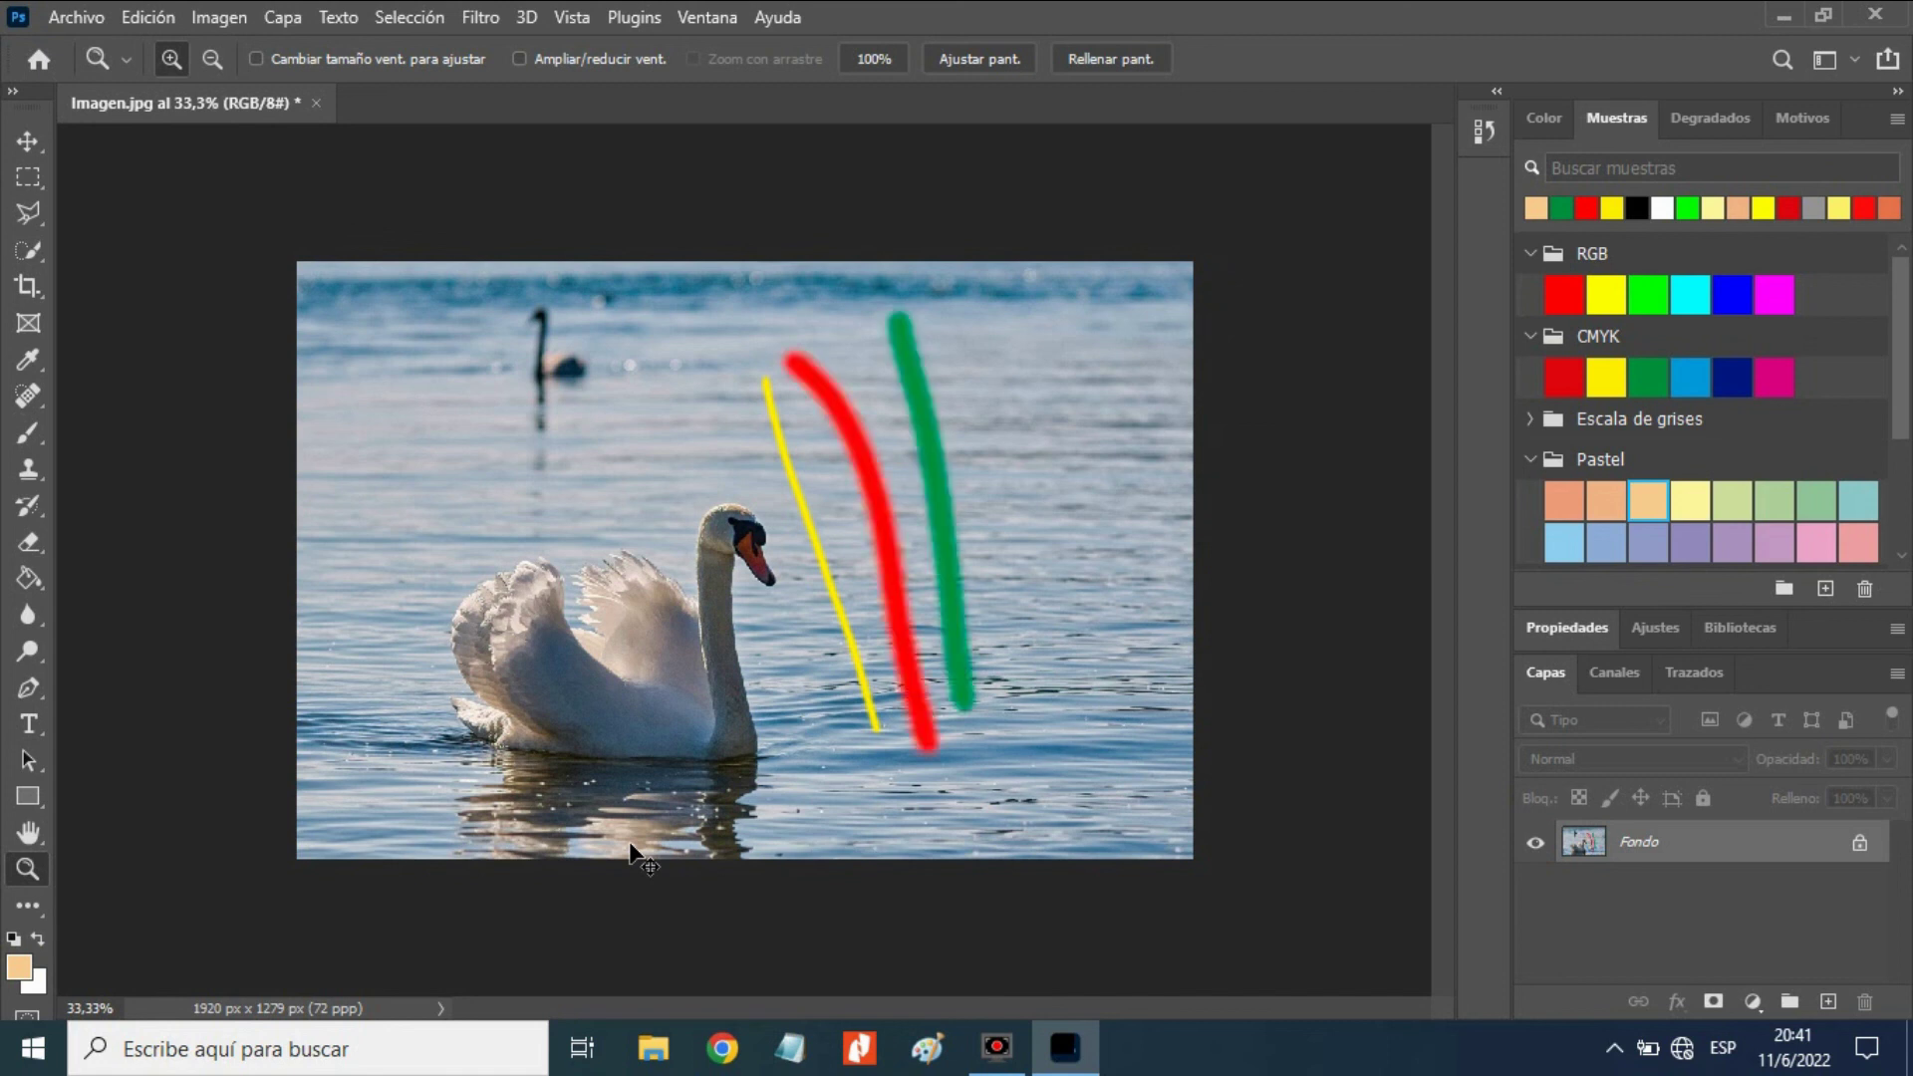
pyautogui.hotkey('ctrl', 'shift', 'z')
pyautogui.hotkey('ctrl', 'shift', 'z')
pyautogui.hotkey('ctrl', 'shift', 'z')
pyautogui.press('b')
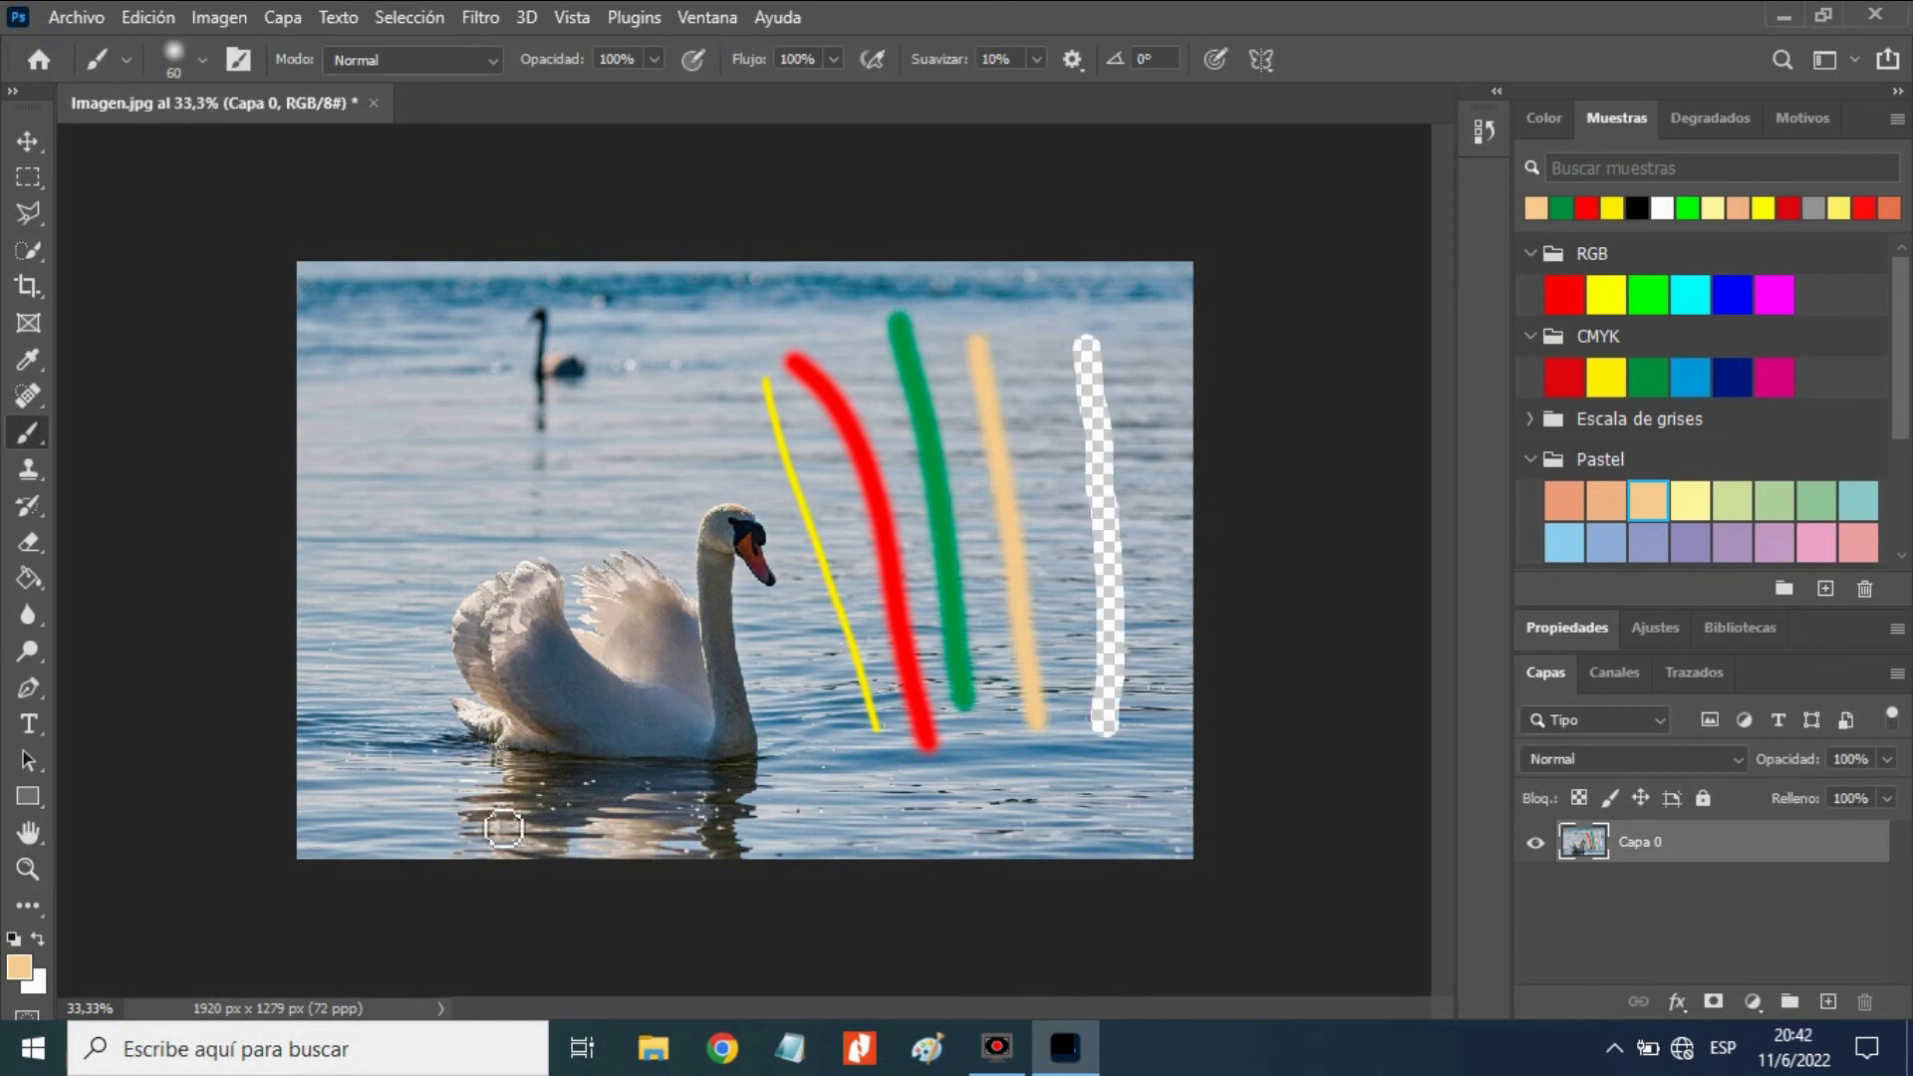